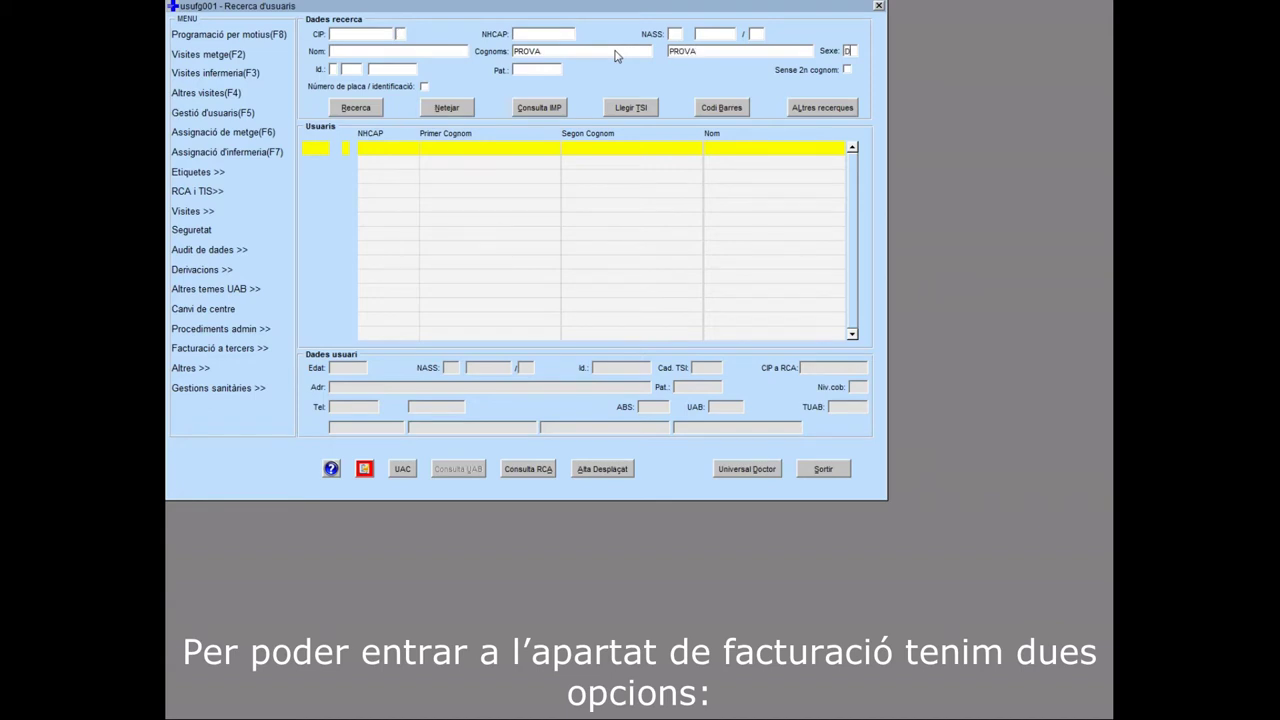
Search for the patient by the entered surnames and display their scheduled visits for the period 27/01/2019-27/01/2020.
click(349, 111)
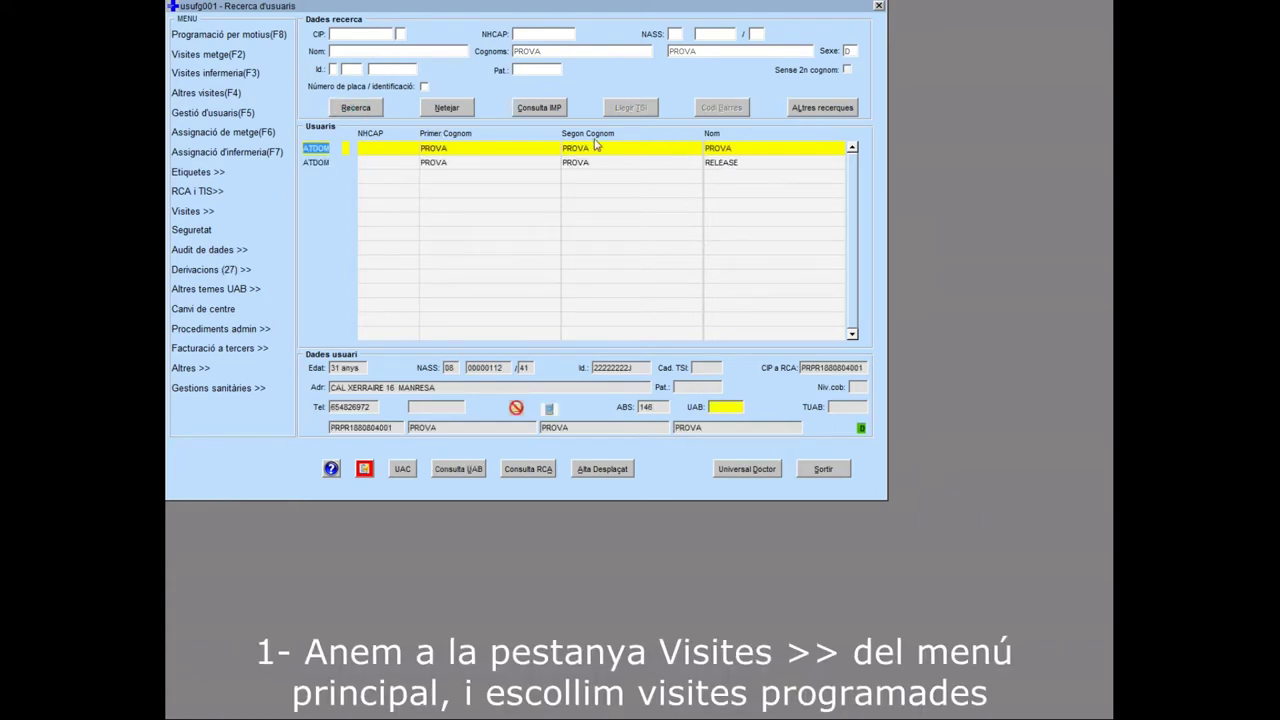
click(206, 213)
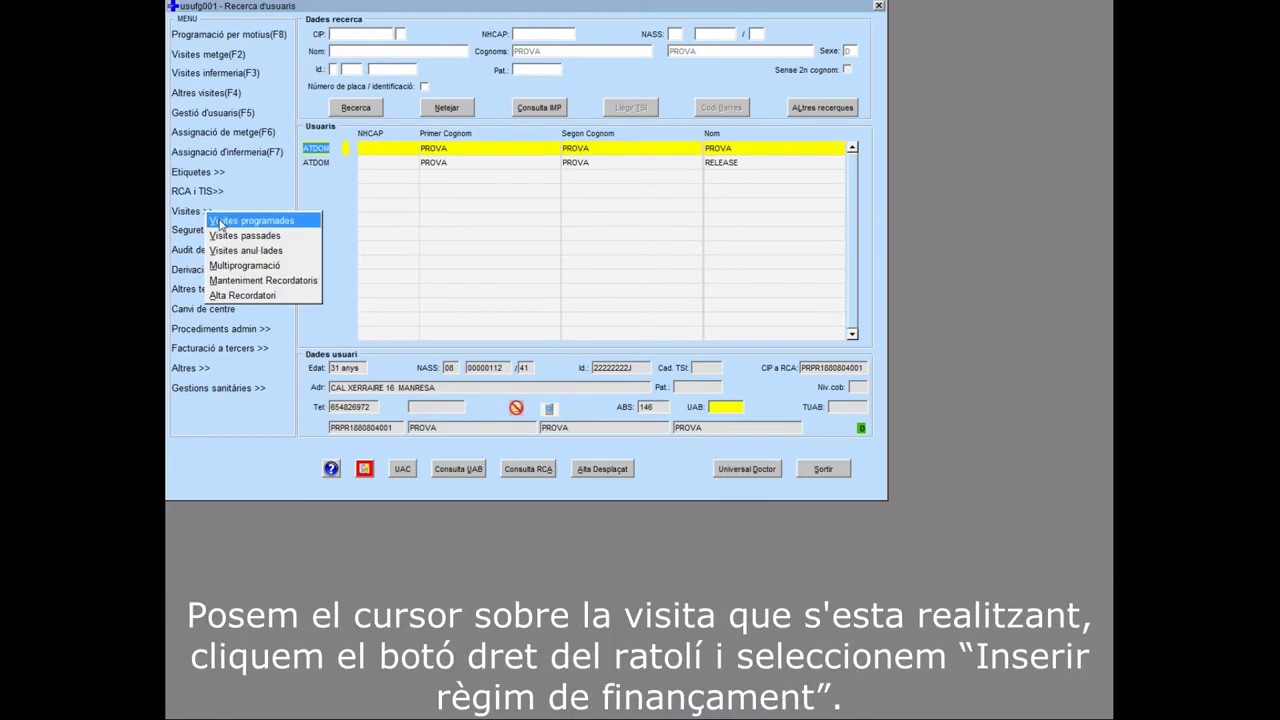
click(220, 222)
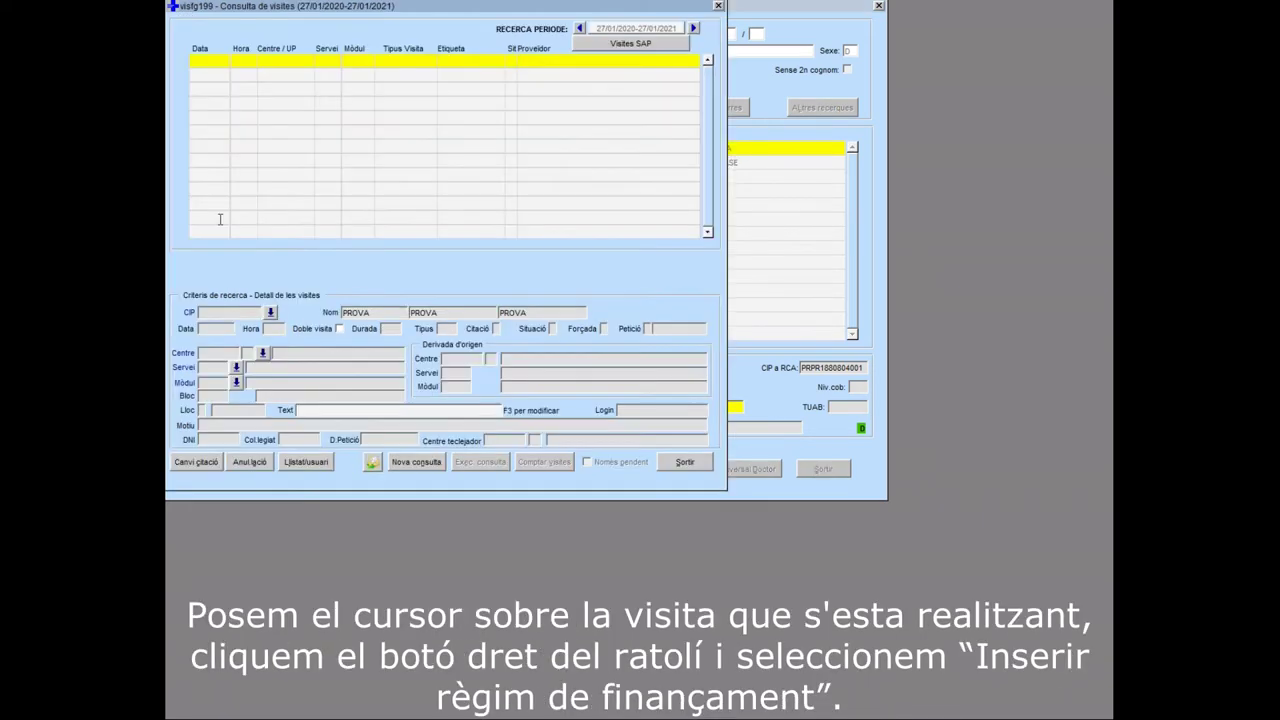
click(580, 28)
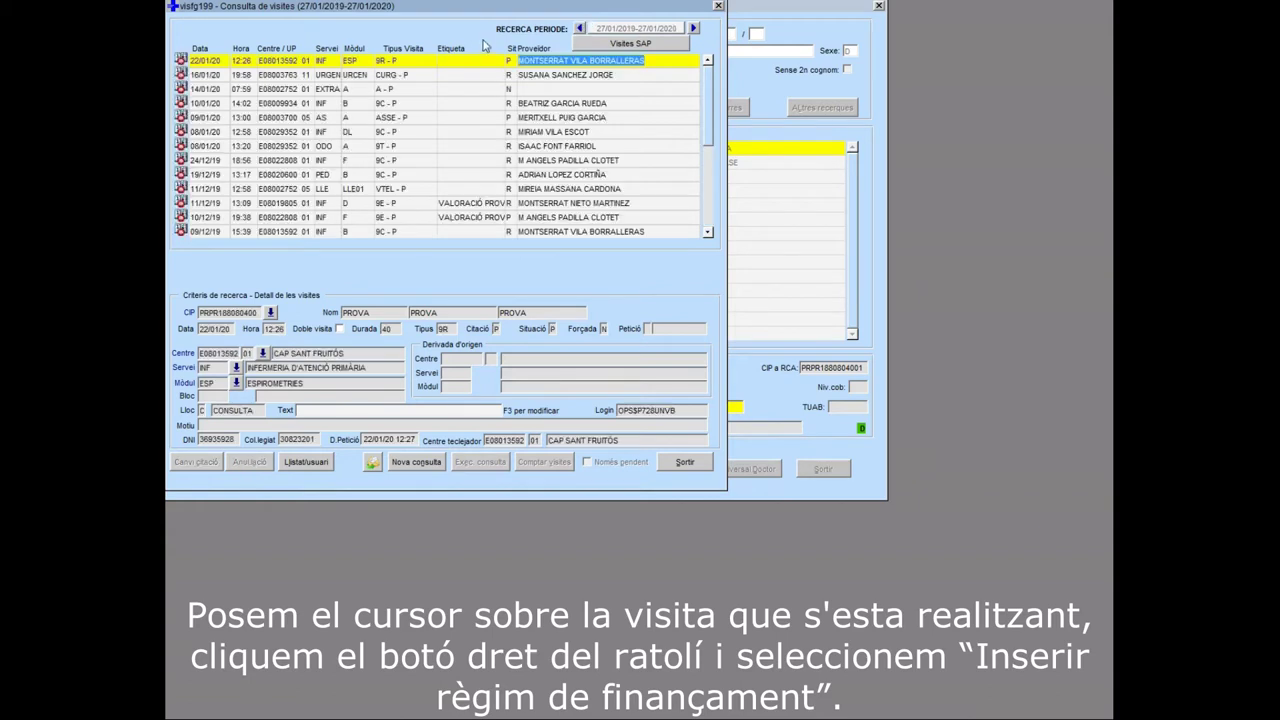
Insert the financing regime "Mútues d'accidents de trànsit" for the 22/01/20 visit and proceed to third-party billing.
right_click(458, 60)
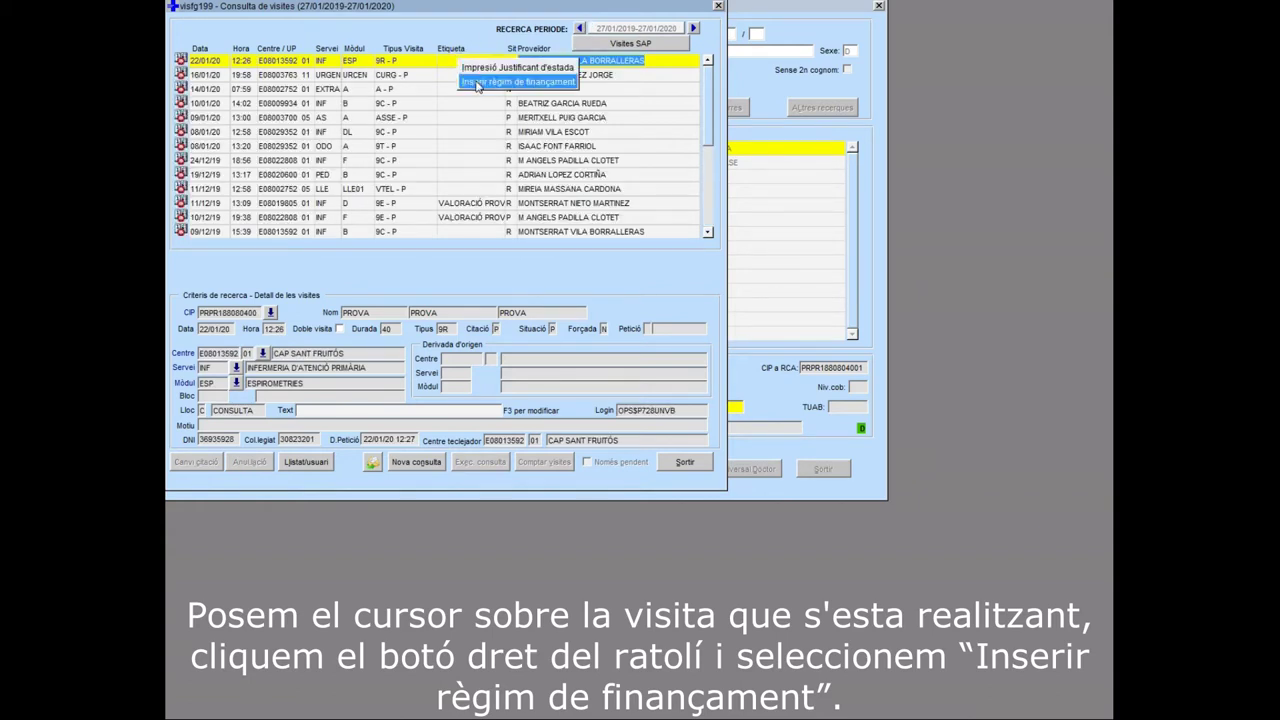
click(477, 82)
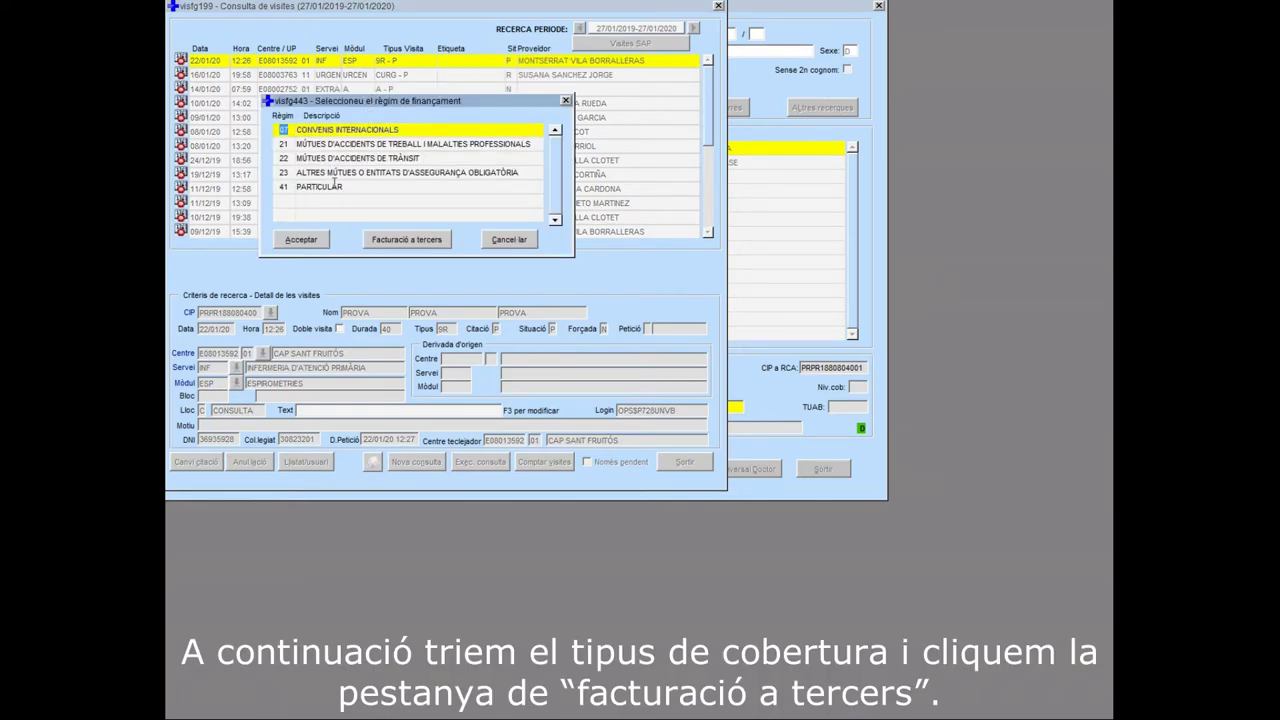
click(380, 156)
click(408, 238)
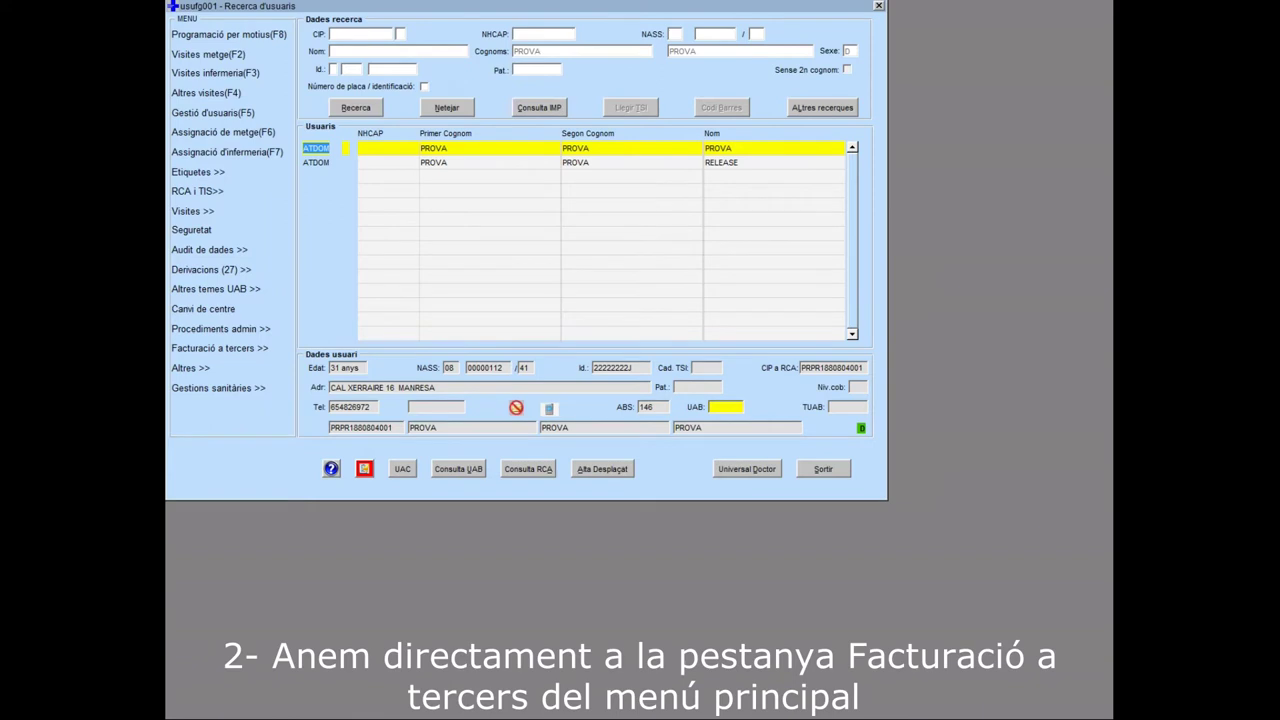
Open the third-party invoice register for the patient and save a record with coverage type "Assegurança escolar".
click(247, 352)
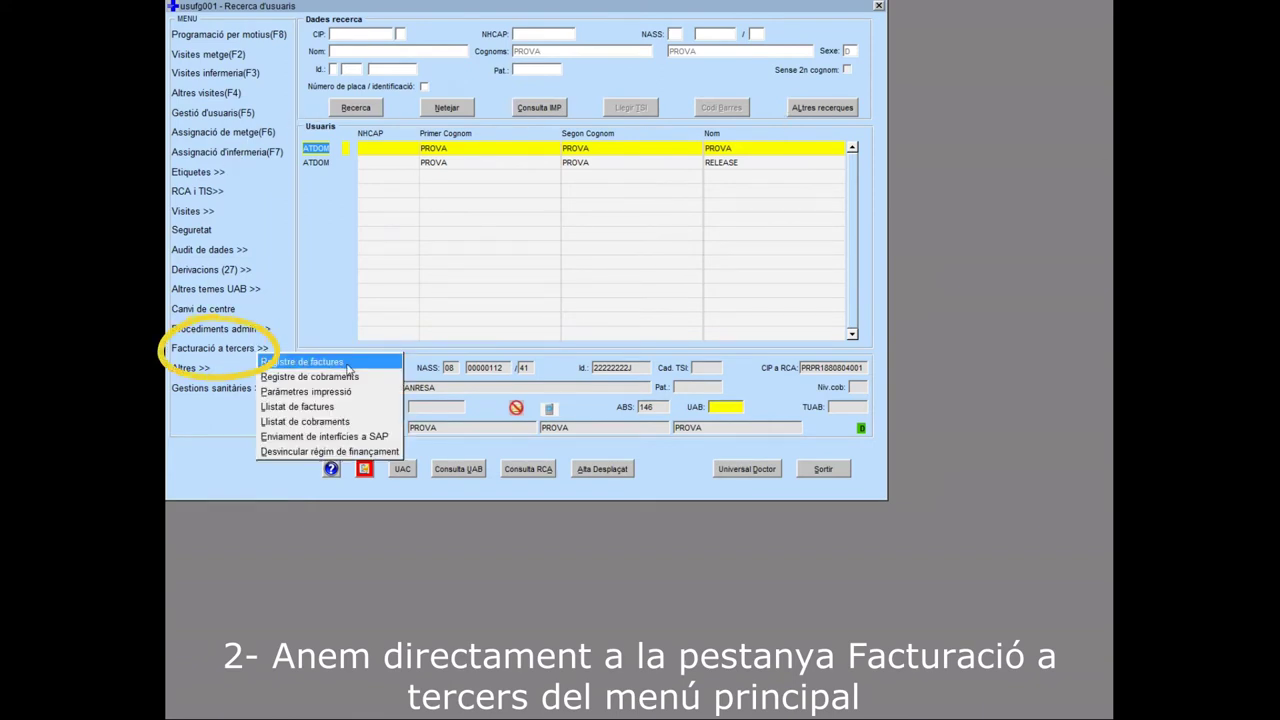
click(346, 363)
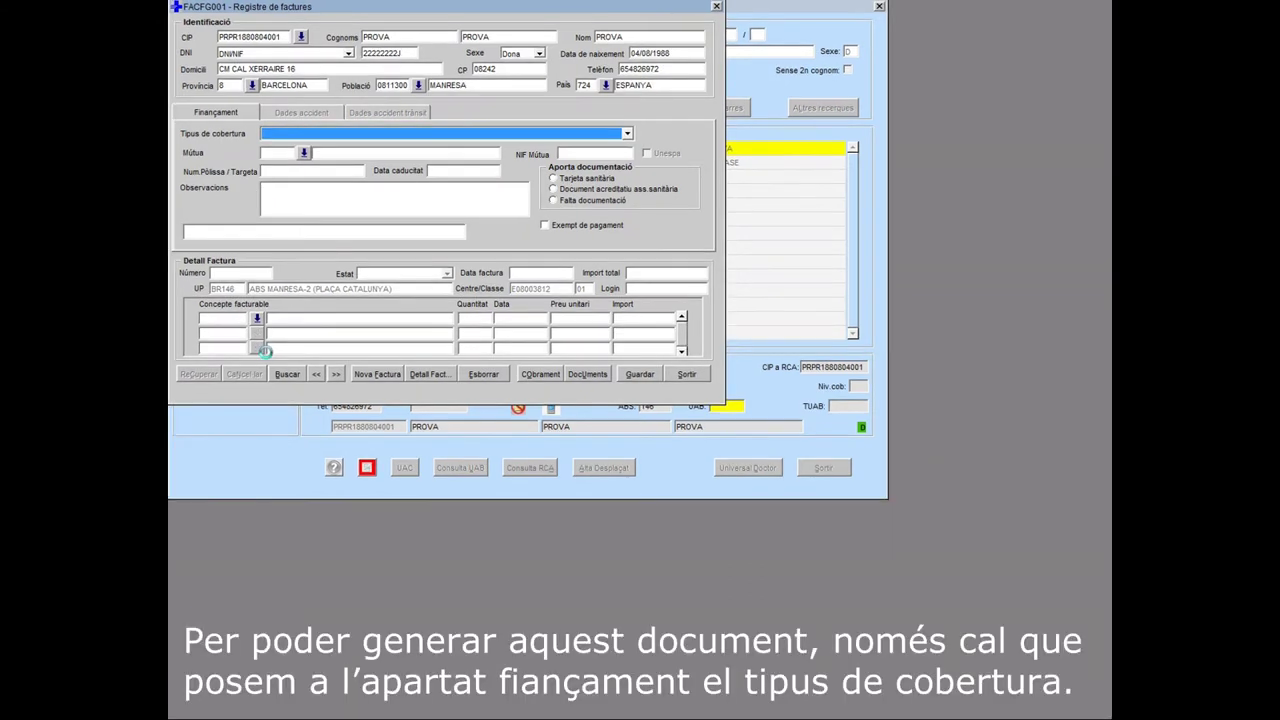
click(318, 136)
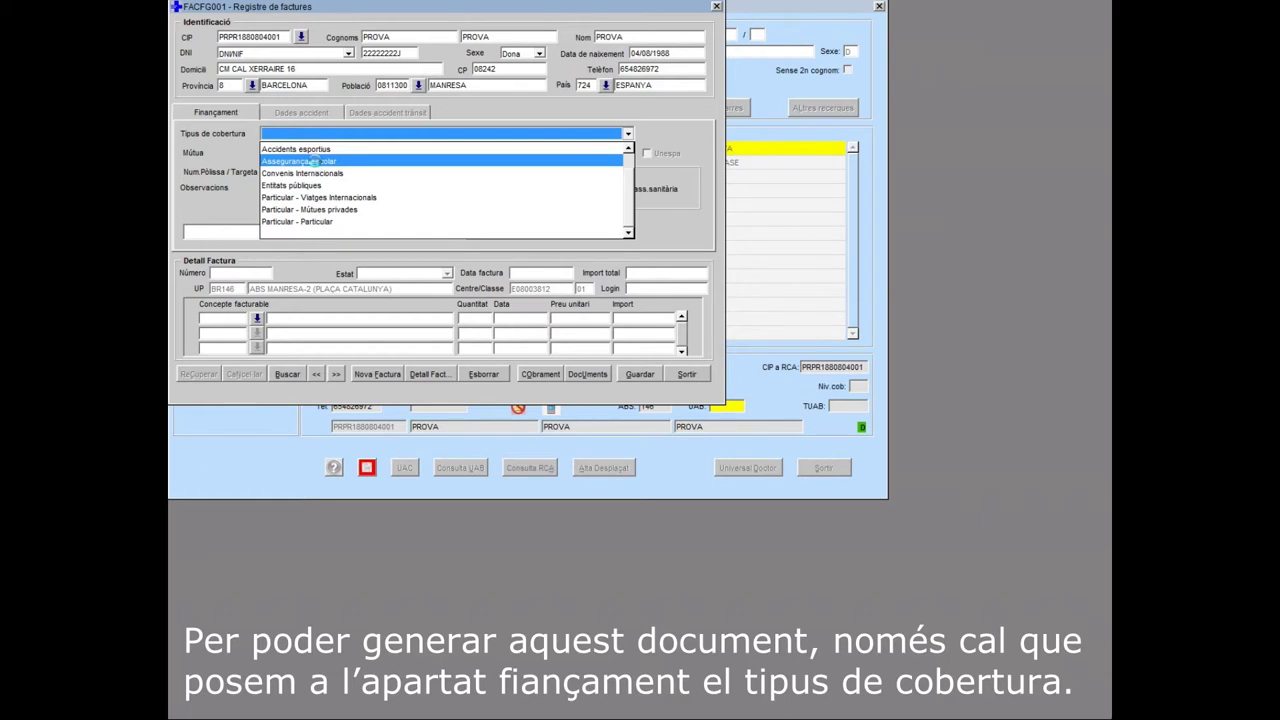
click(317, 163)
click(638, 375)
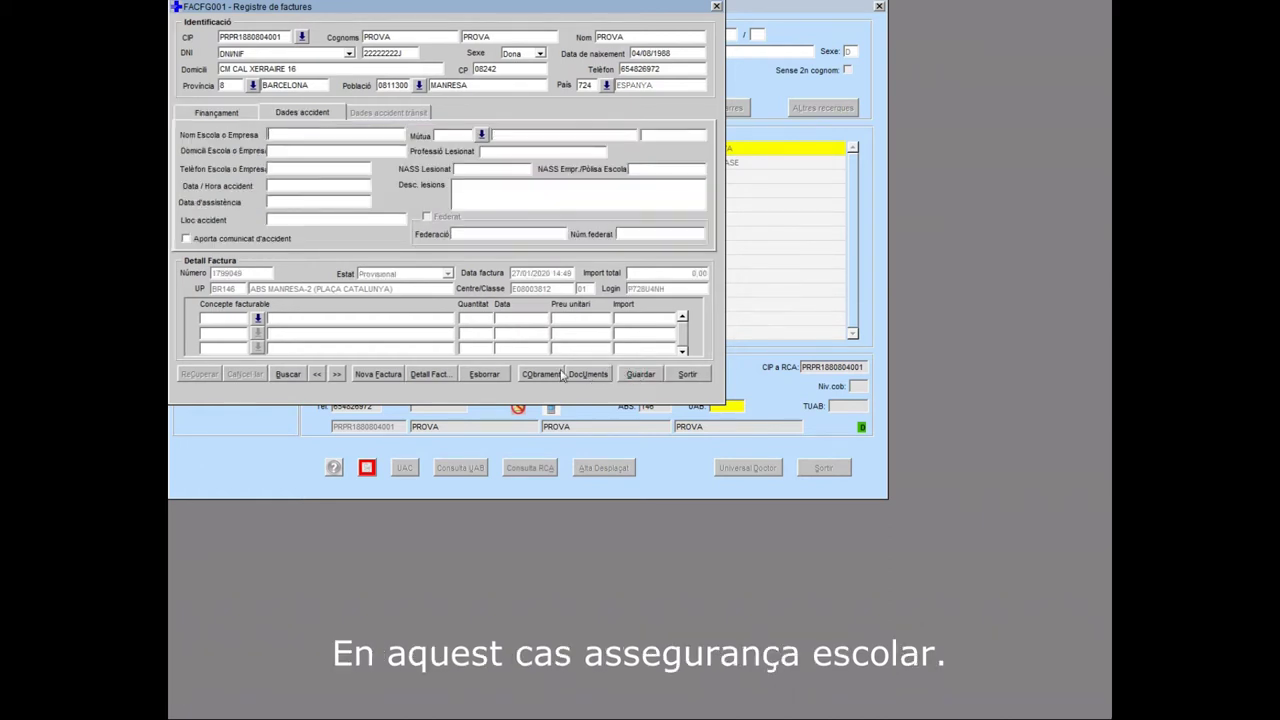
click(588, 375)
click(788, 380)
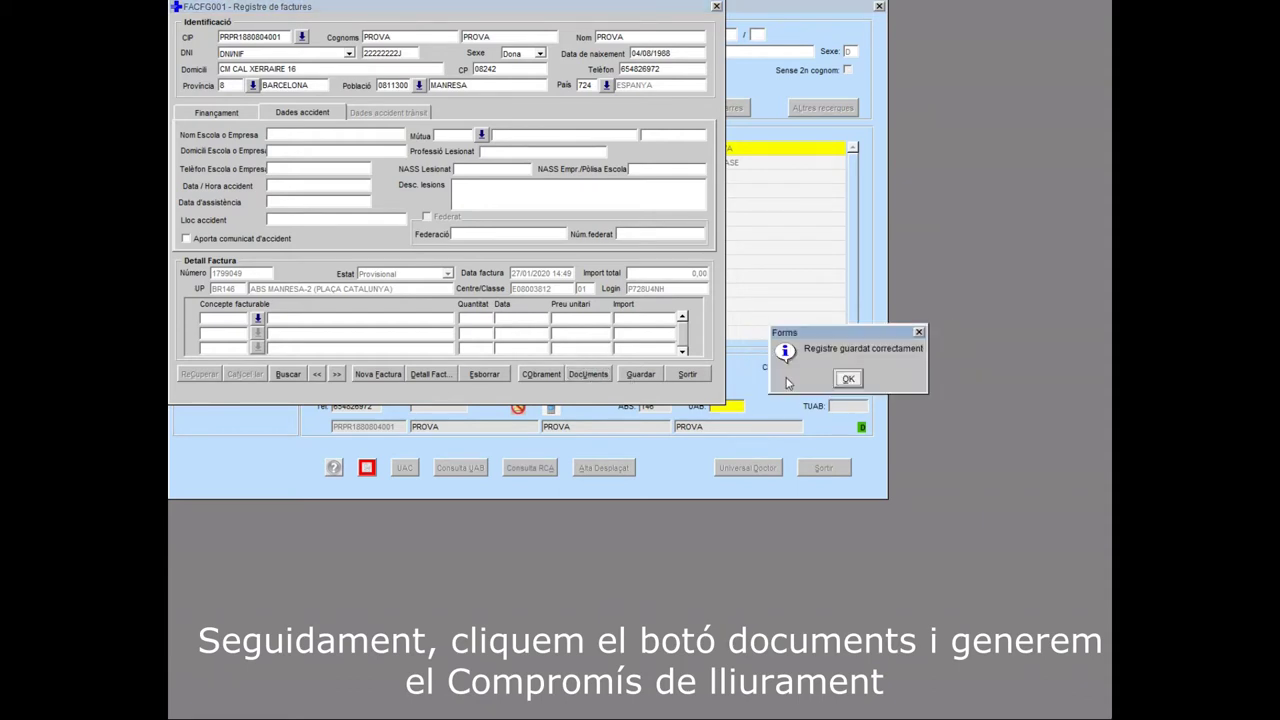
click(847, 378)
Generate the "Compromís de Lliurament" document for the invoice, review it to the end and close it.
click(610, 374)
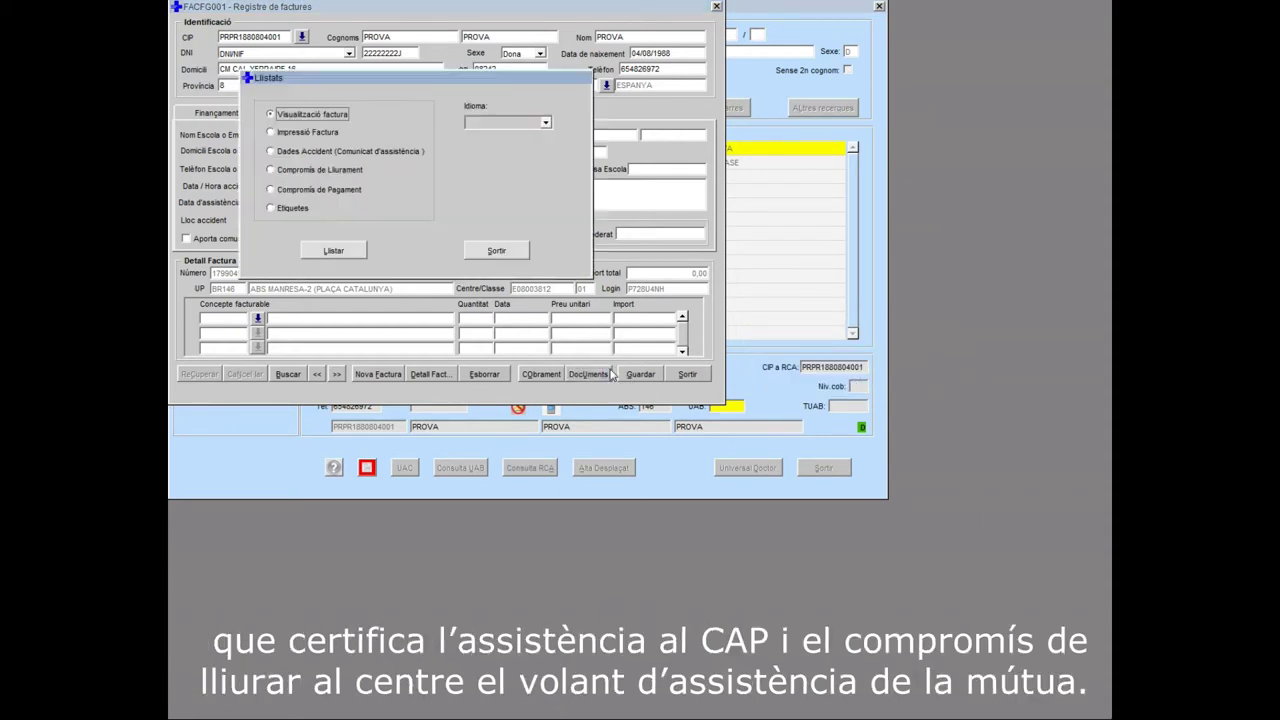
click(333, 174)
click(334, 251)
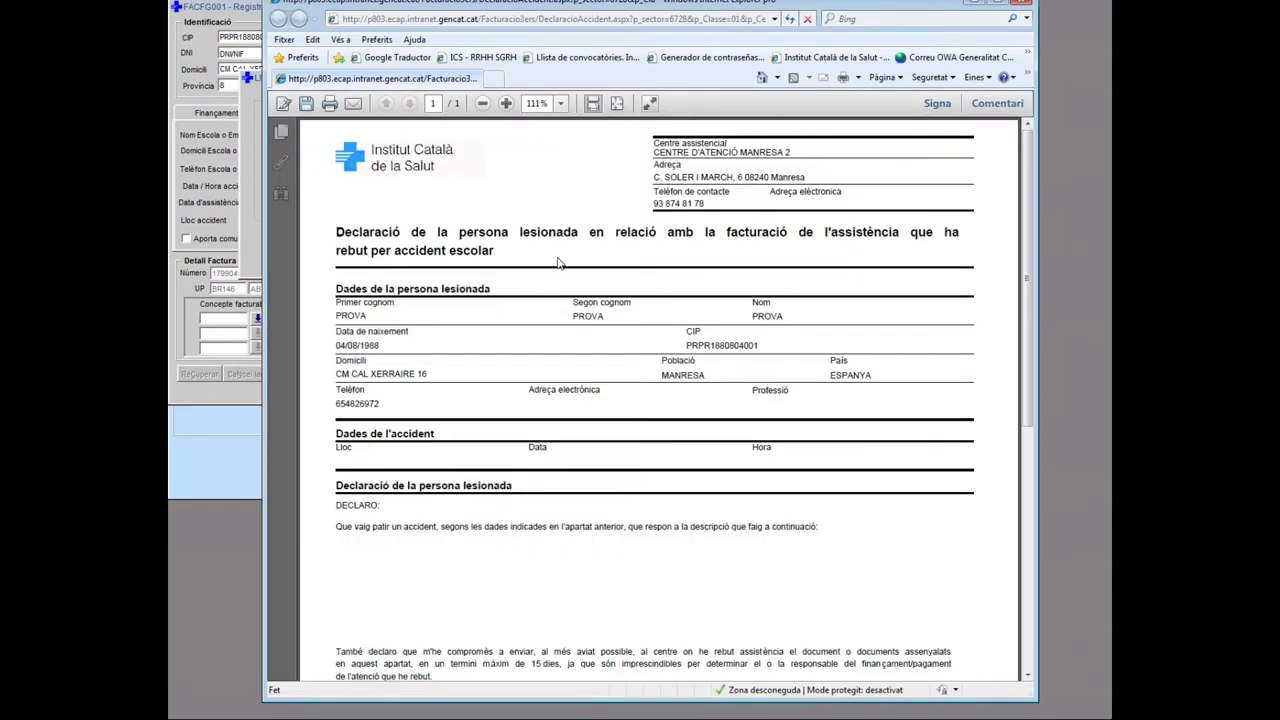
scroll(540, 256, down, 6)
scroll(551, 258, down, 2)
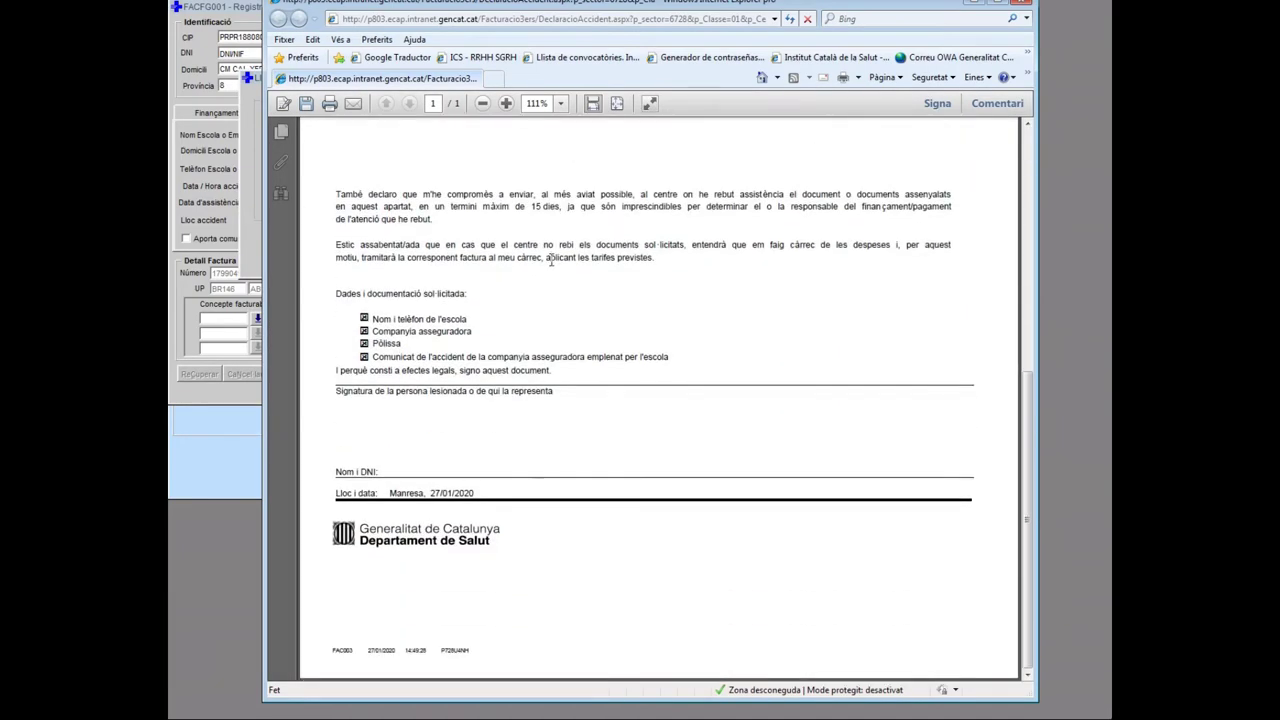
click(1027, 8)
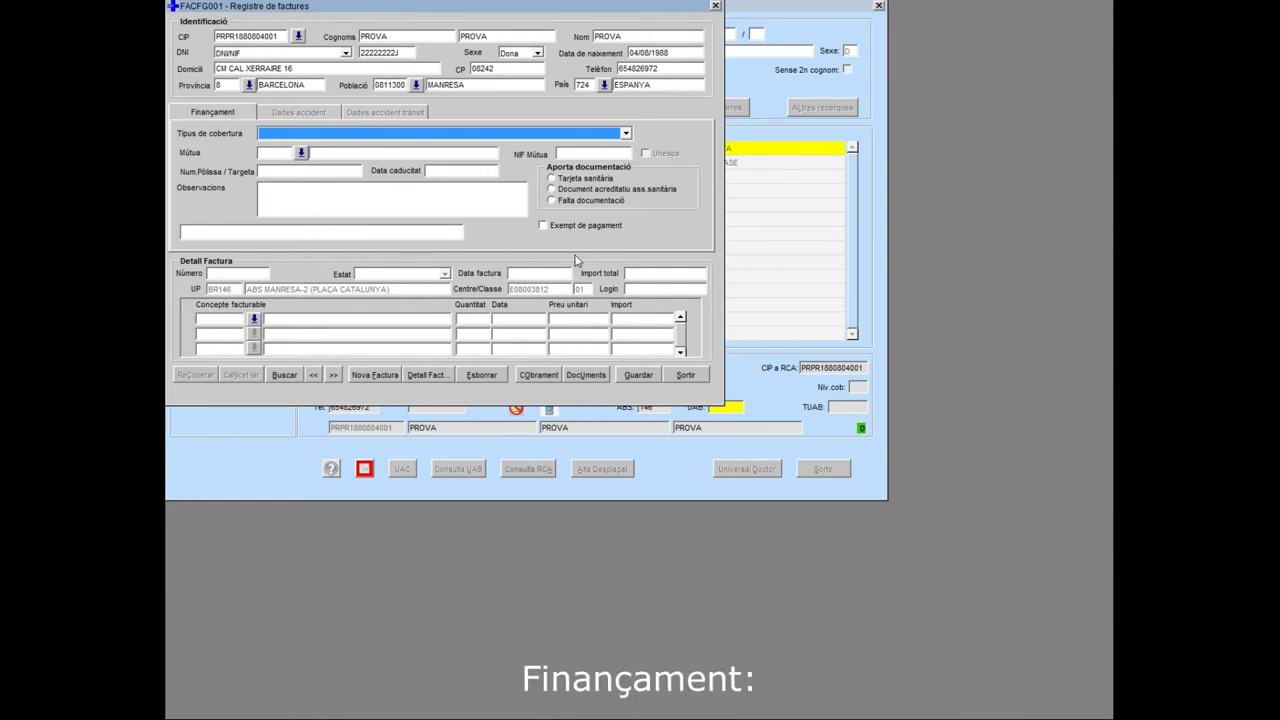
In the financing data, set the coverage type to "Assegurança escolar" and choose CATALANA OCCIDENTE, S.A. (4937) as the insurer.
click(350, 136)
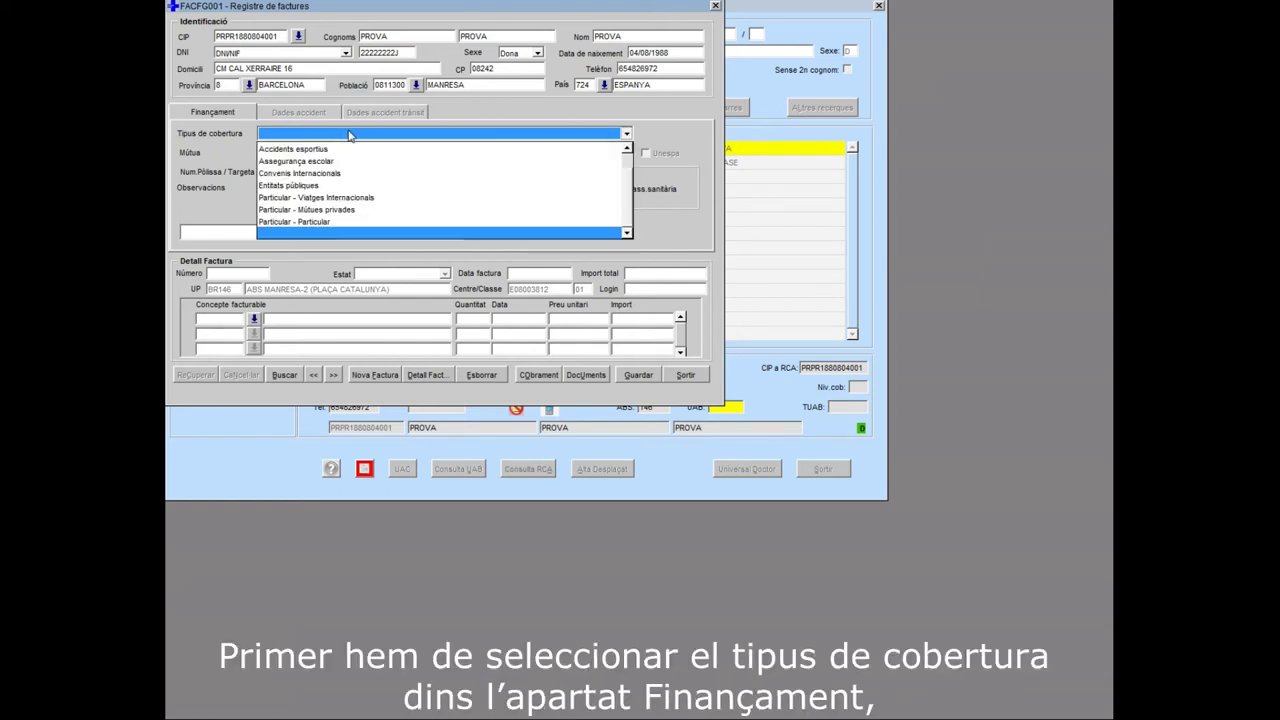
click(363, 168)
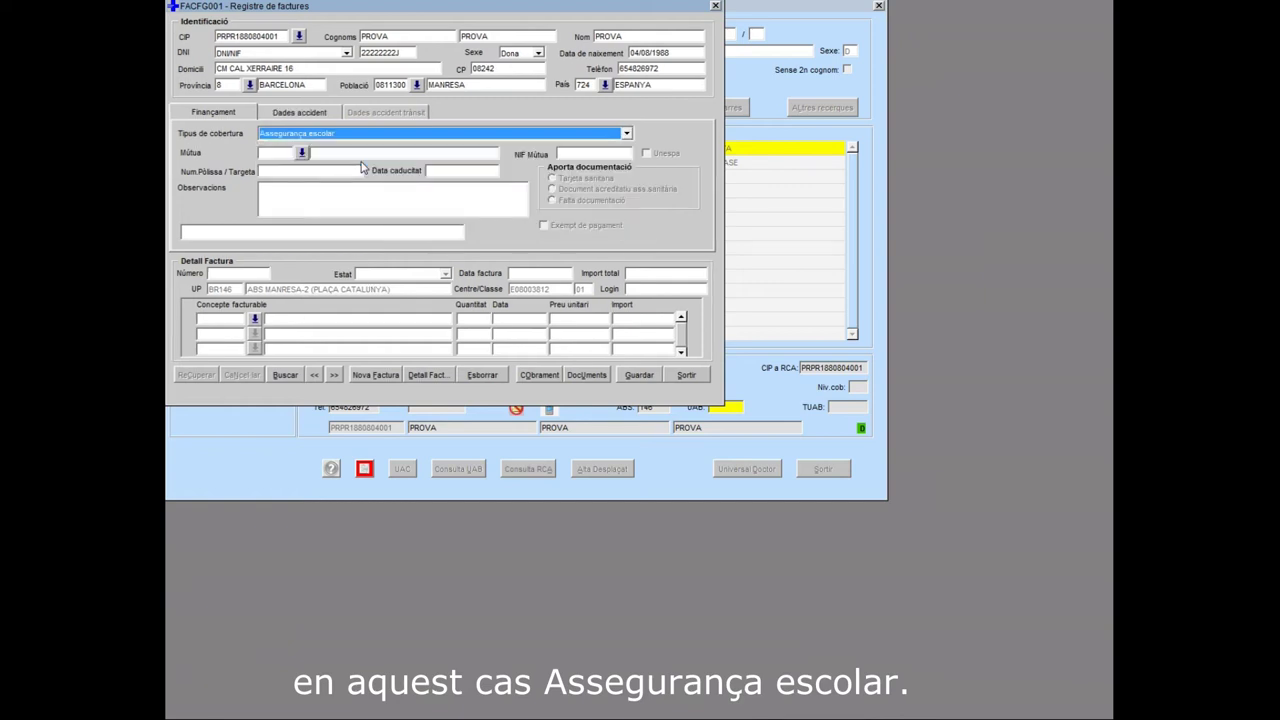
click(303, 153)
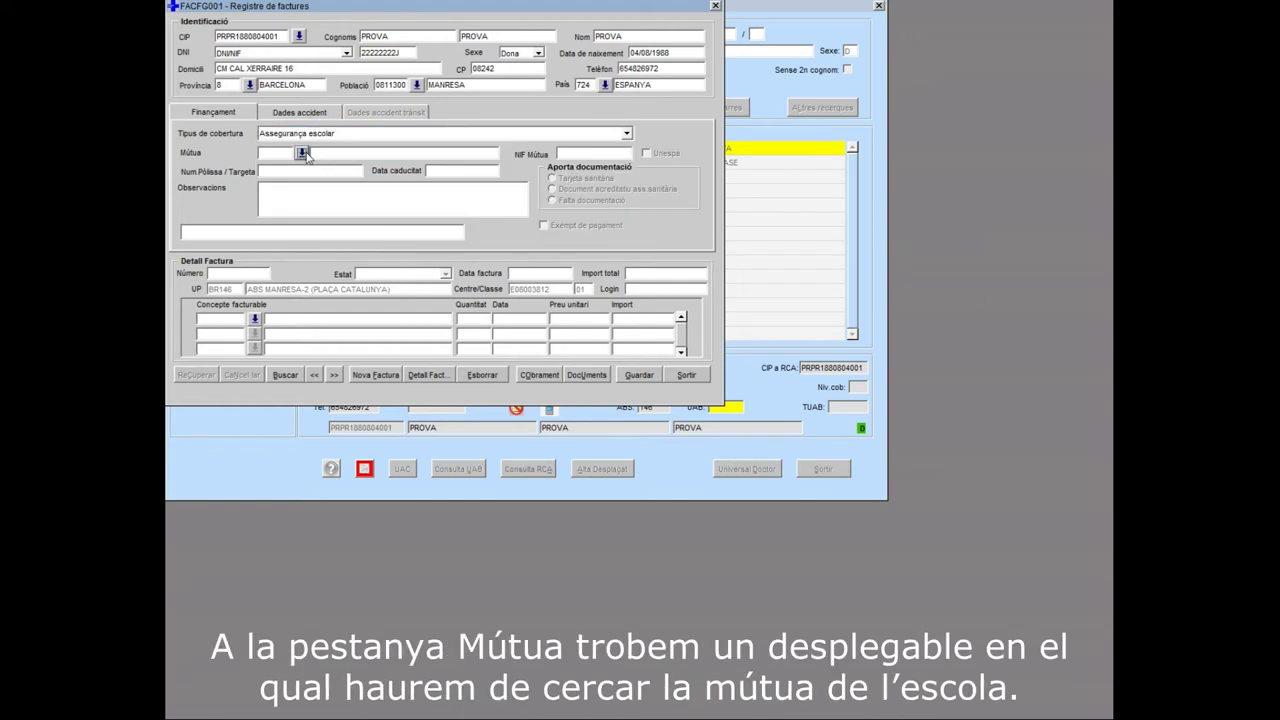
key(Down)
key(Down)
key(Down)
key(Down)
key(Down)
key(Down)
key(Down)
key(Down)
key(Down)
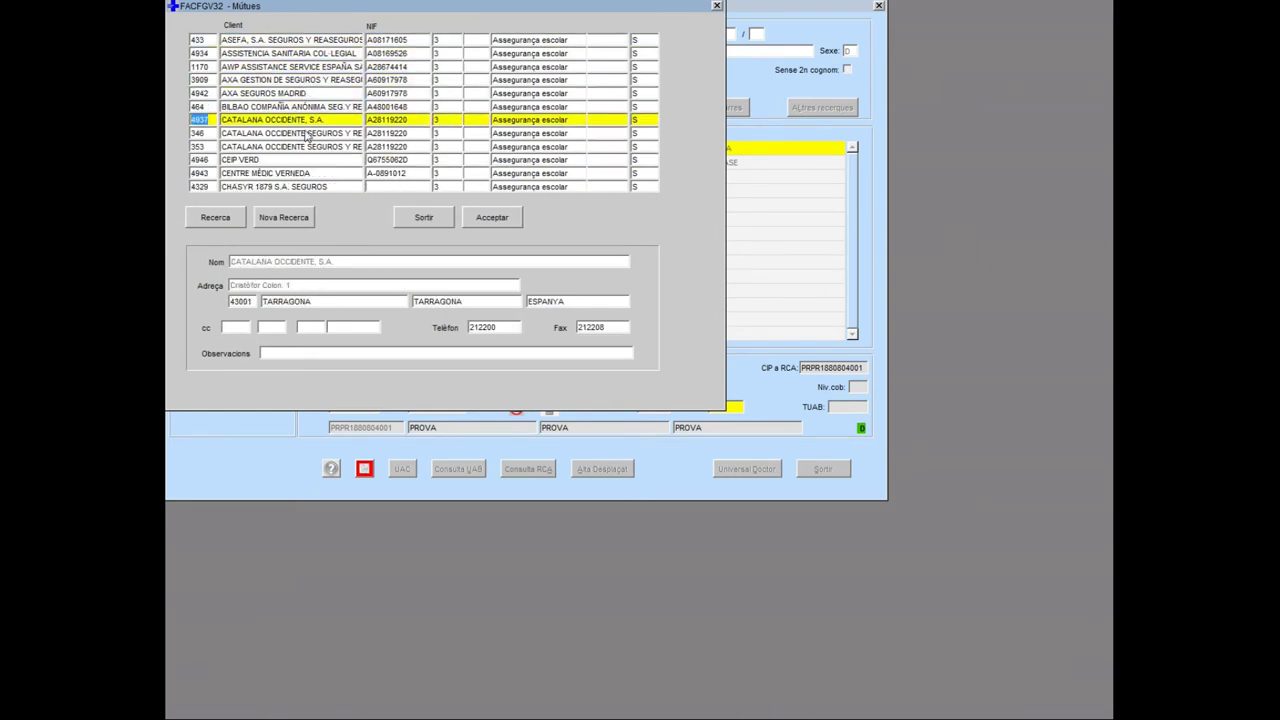
click(497, 224)
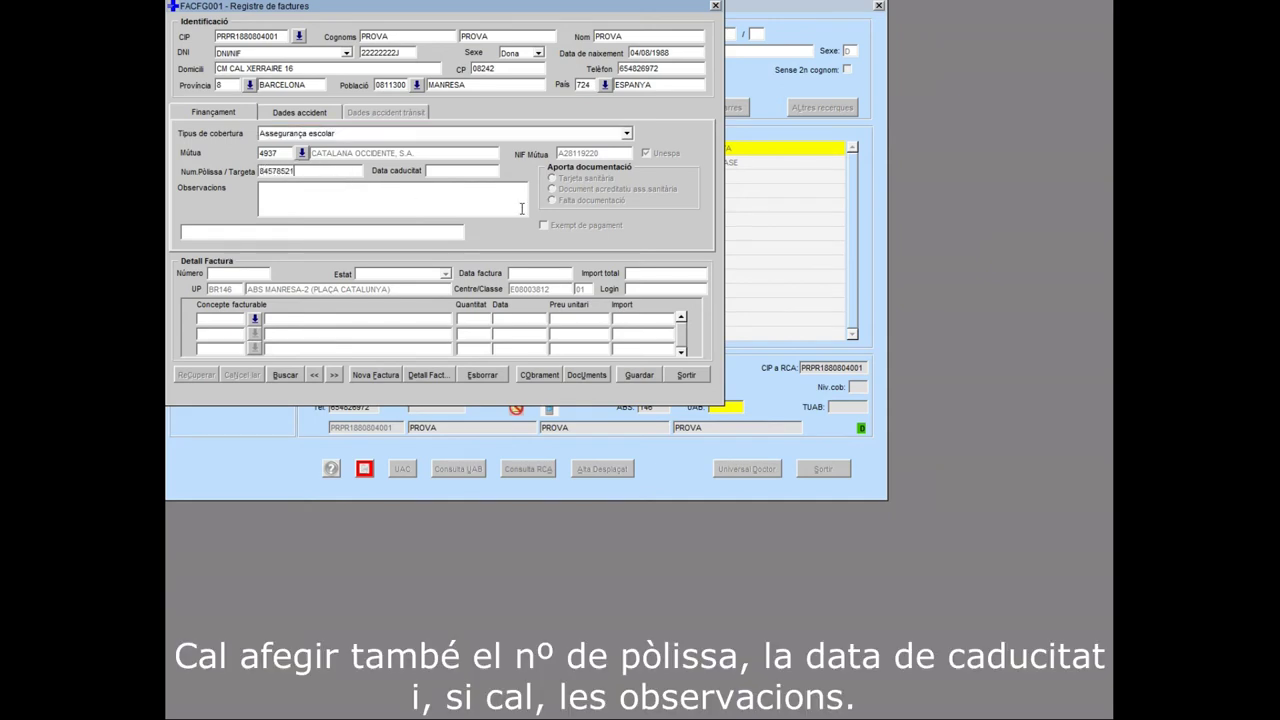
Enter the policy number and expiry date 10/12/20, and save the pending changes while moving to the accident data.
text(10/12/20)
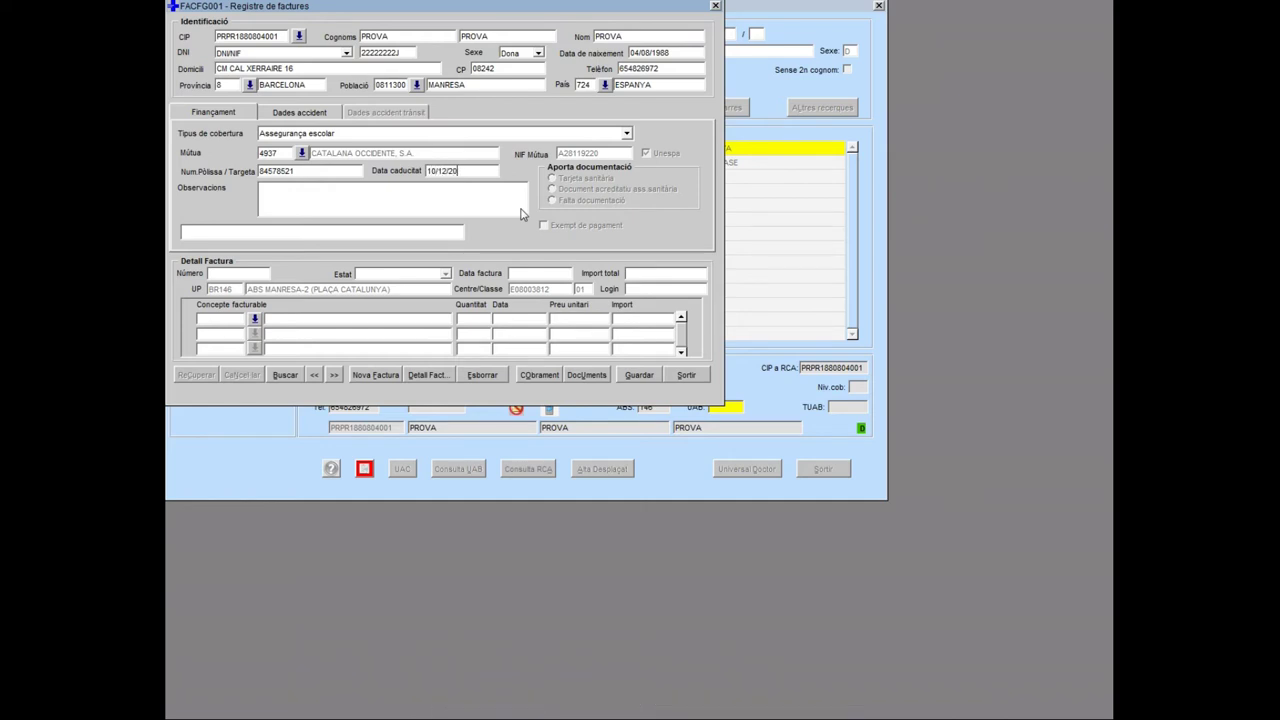
key(shift+Home)
click(631, 378)
click(319, 112)
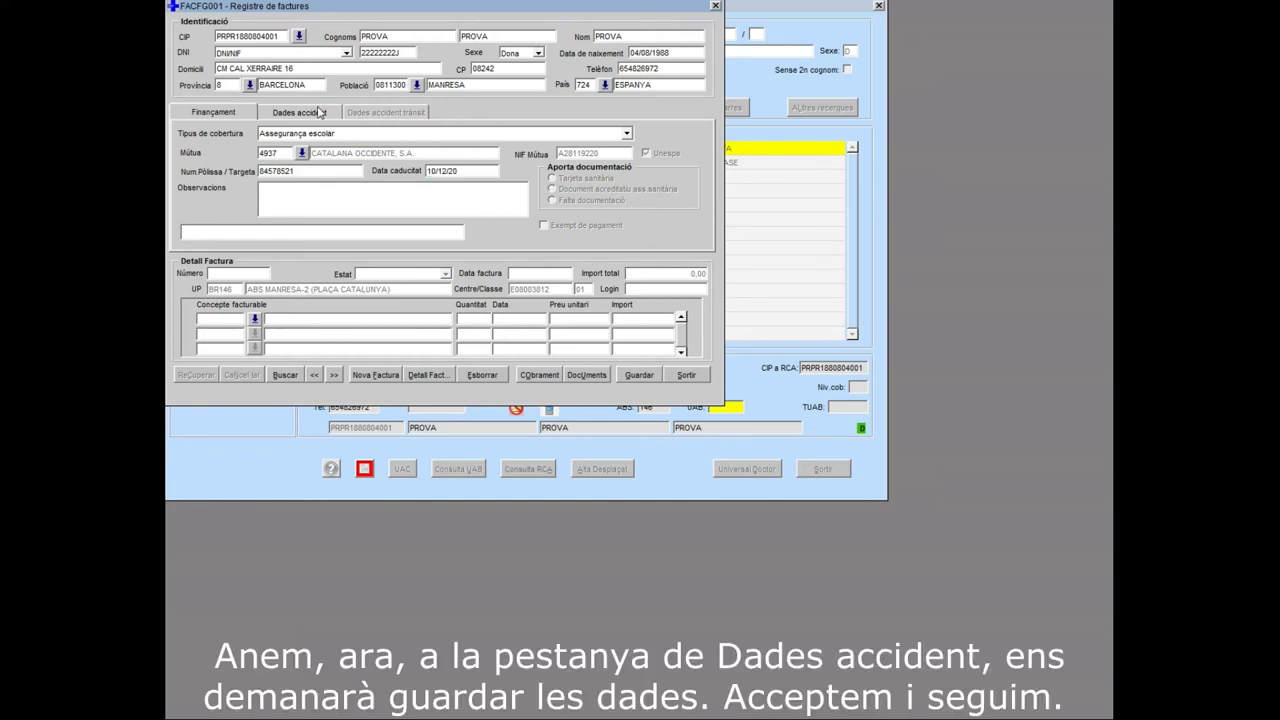
click(786, 382)
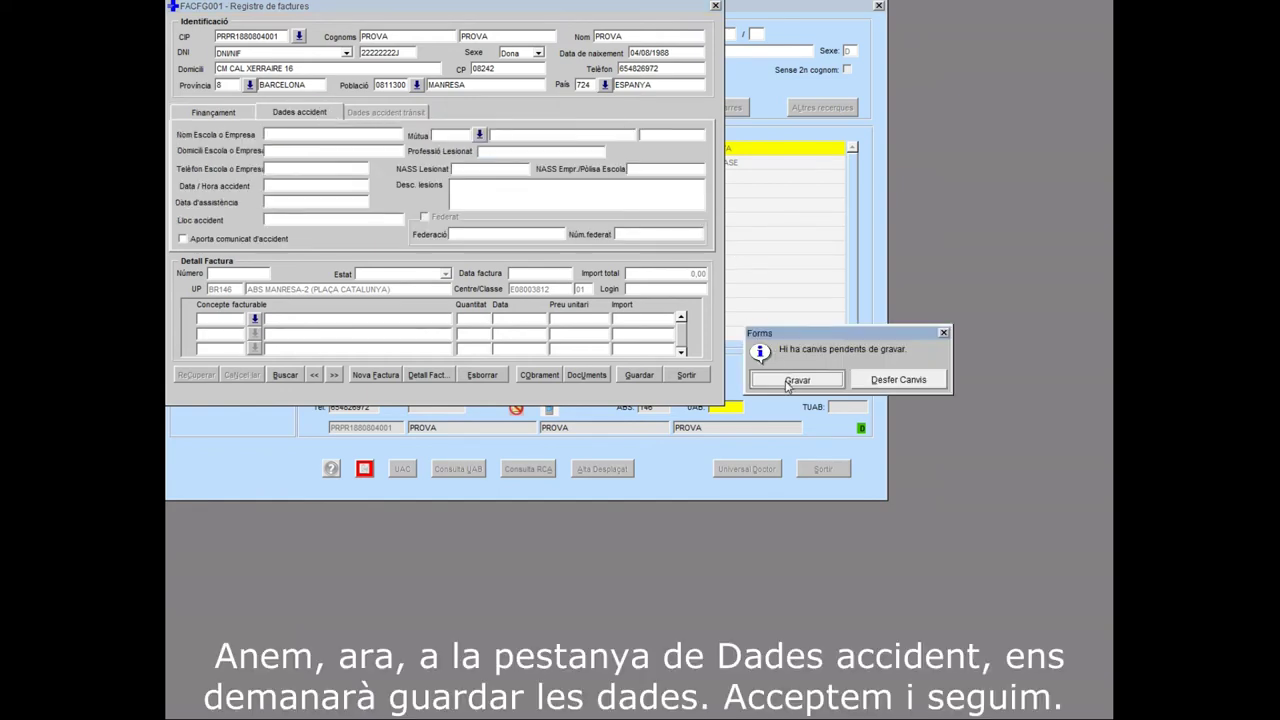
In the accident data, enter the school name ESCOLA EL SOL and choose CATALANA OCCIDENTE, S.A. (4937) as the insurer.
text(ESCOLA EL SOL)
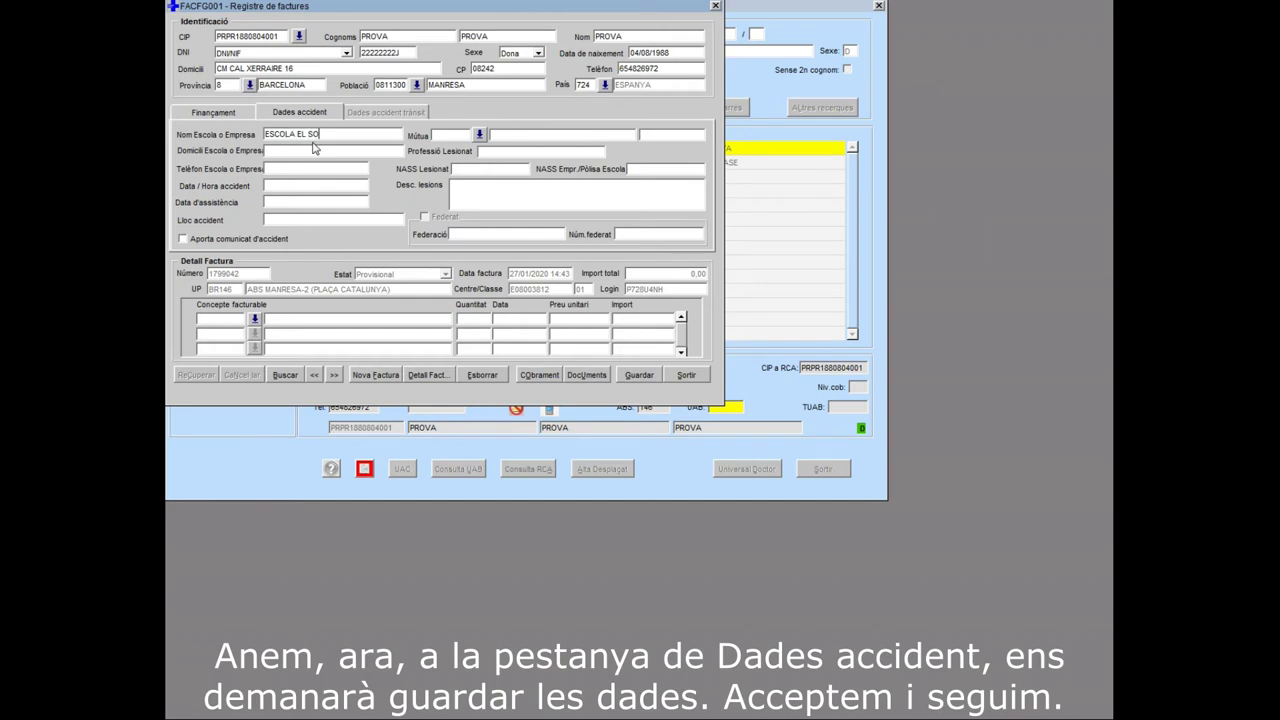
click(479, 135)
click(300, 174)
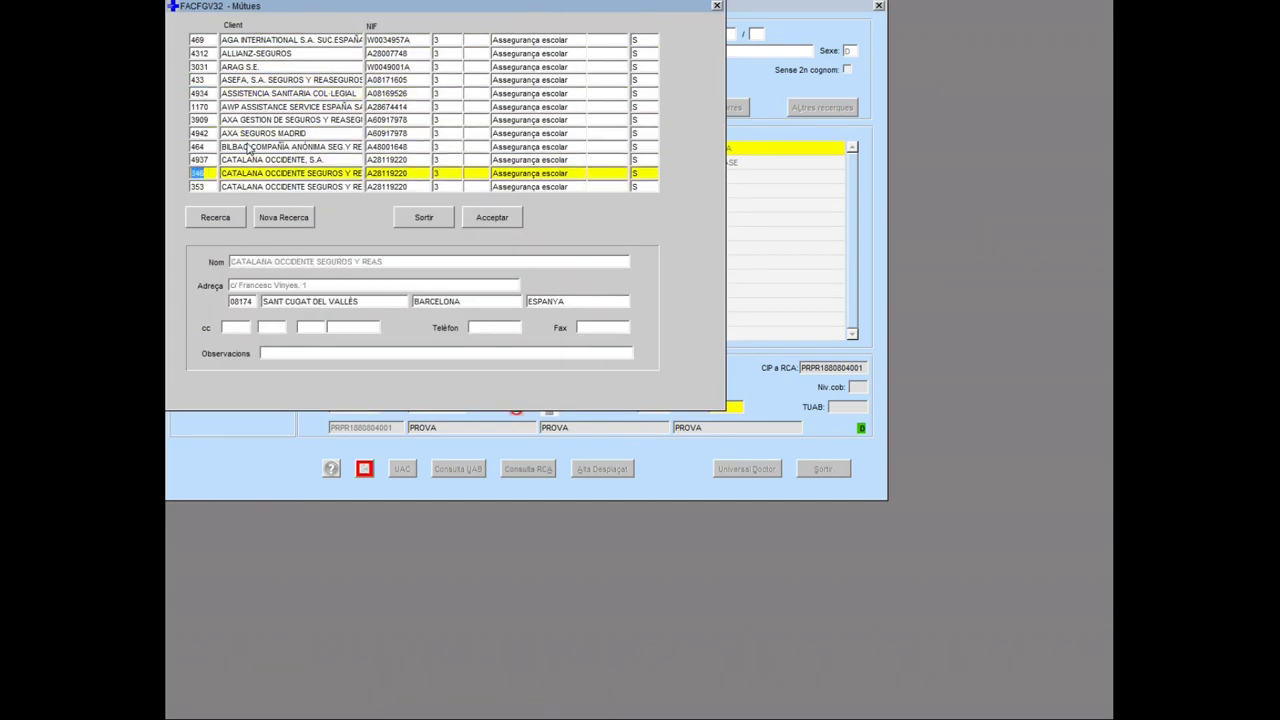
click(489, 216)
Fill in the school's address and phone number, and set the injured person's profession to ESTUDIANT.
click(341, 150)
text(CARRER MAJOR)
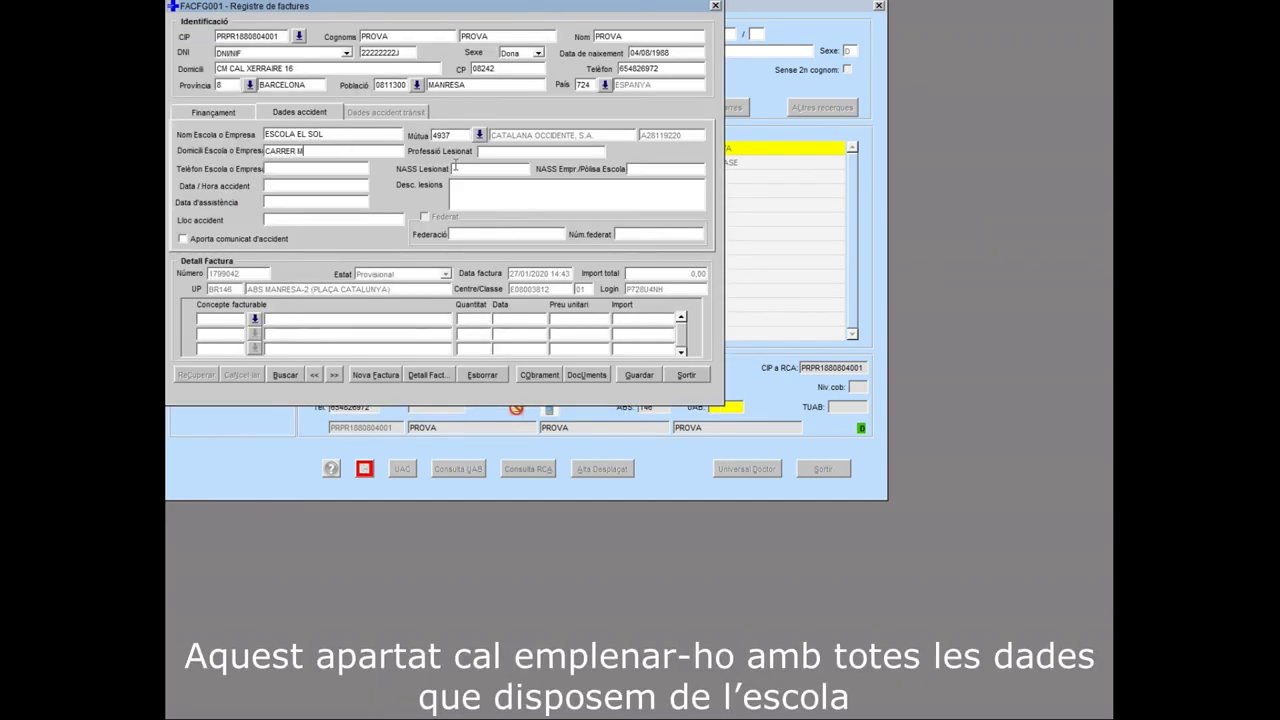
click(512, 150)
text(ESTUDIANT)
key(Tab)
text(93000000)
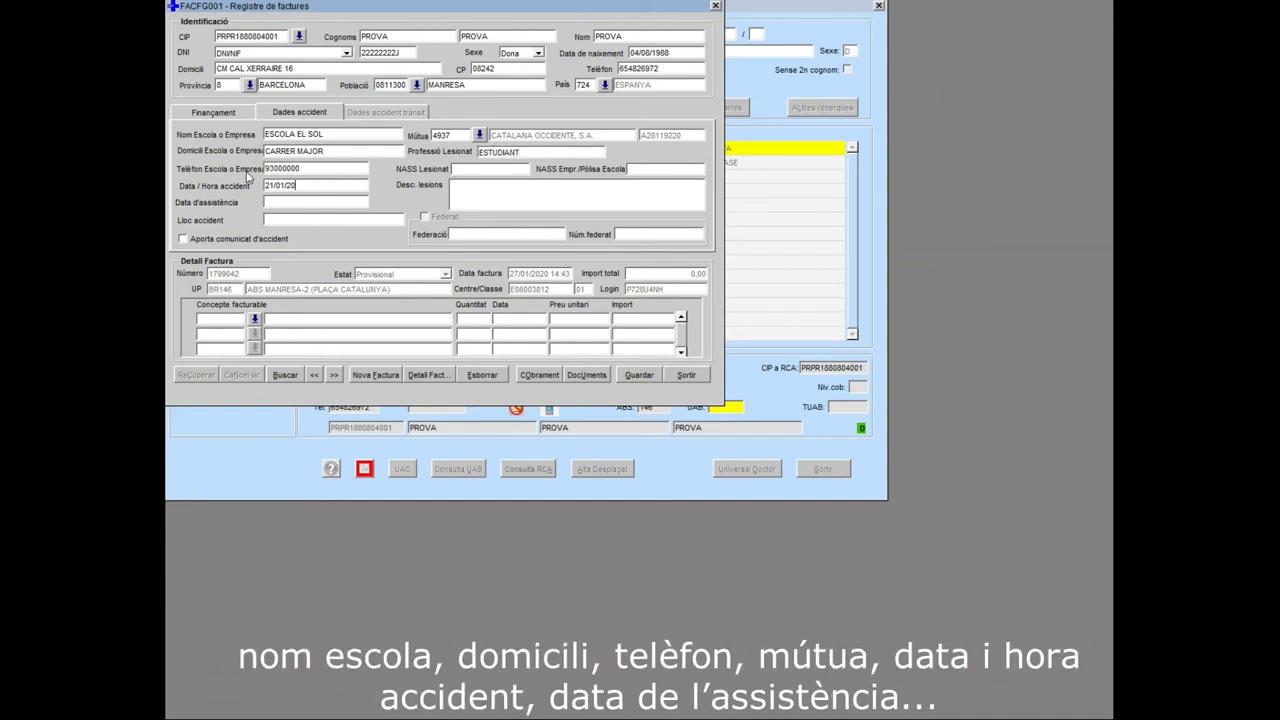
Set the accident date and time to 21/01/2020 10:20, the assistance date to 21/01/2020 and the place to PATI DE L'ESCOLA.
key(Tab)
text(21/01)
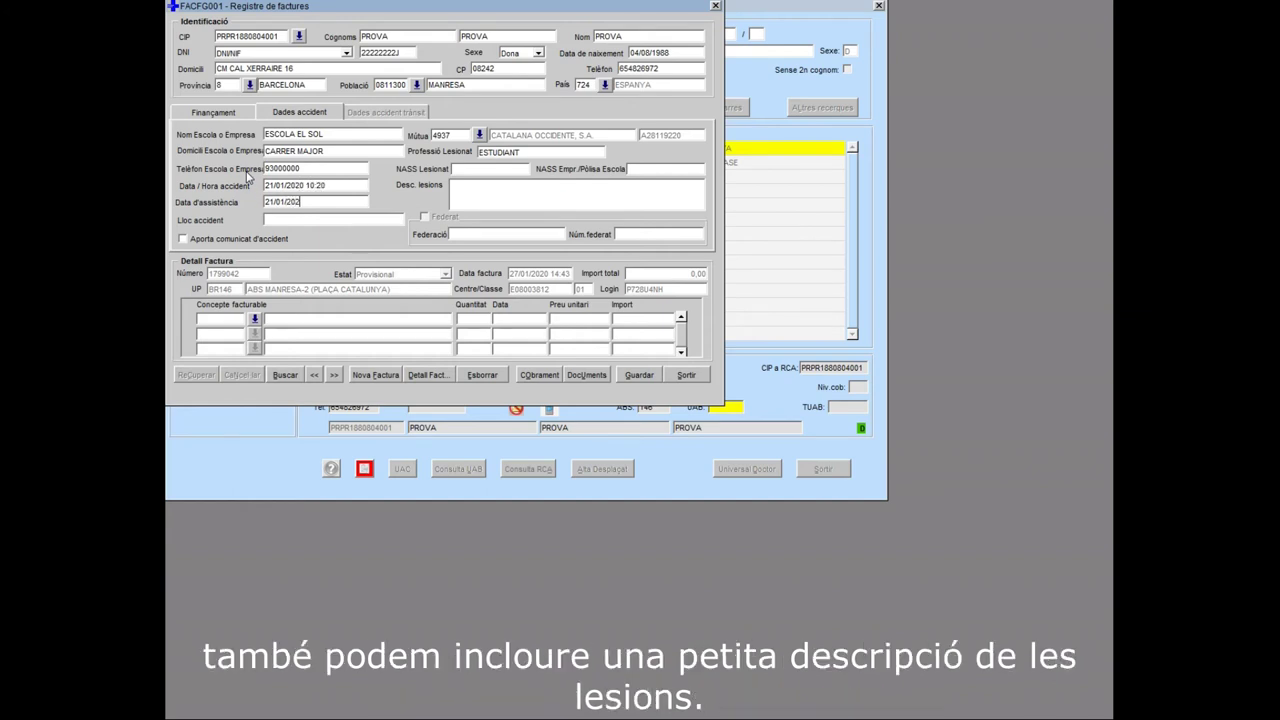
click(305, 221)
text(PATI DE L'ESCOLA)
key(Tab)
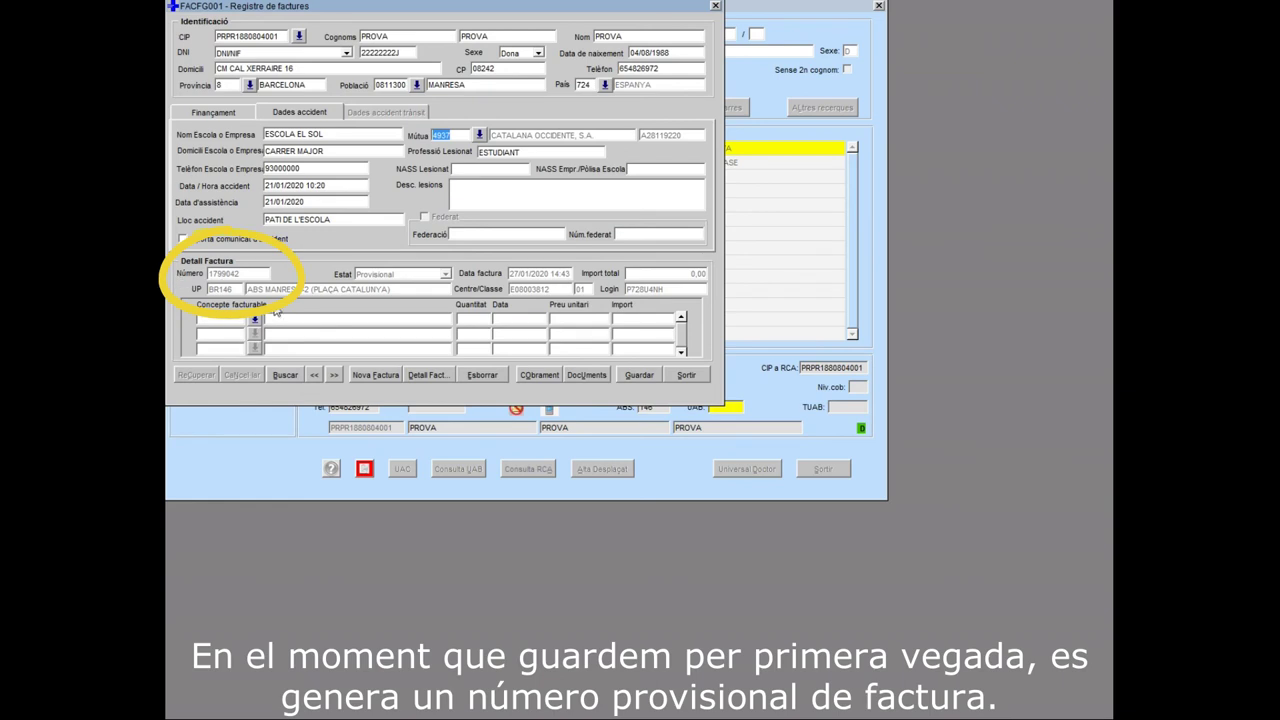
Add the billable concept VC004 "Visita mèdica urgent en centre de salut" to the invoice details.
click(255, 320)
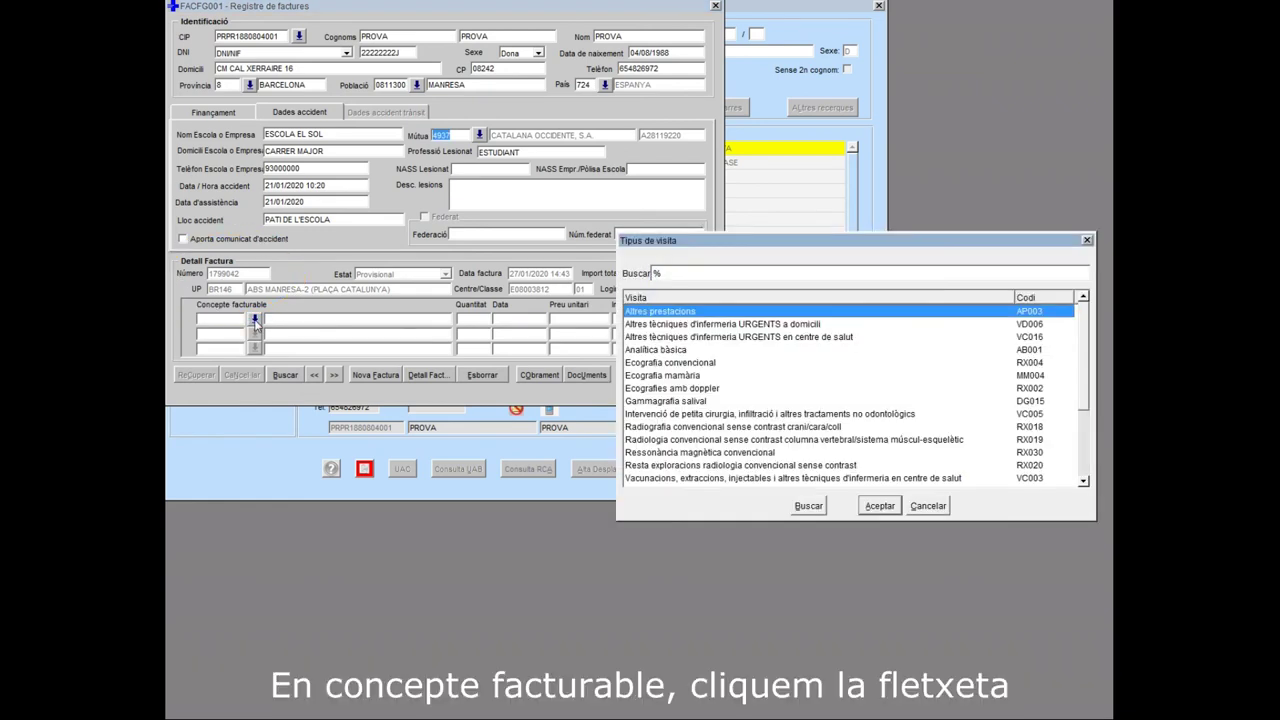
scroll(782, 358, down, 3)
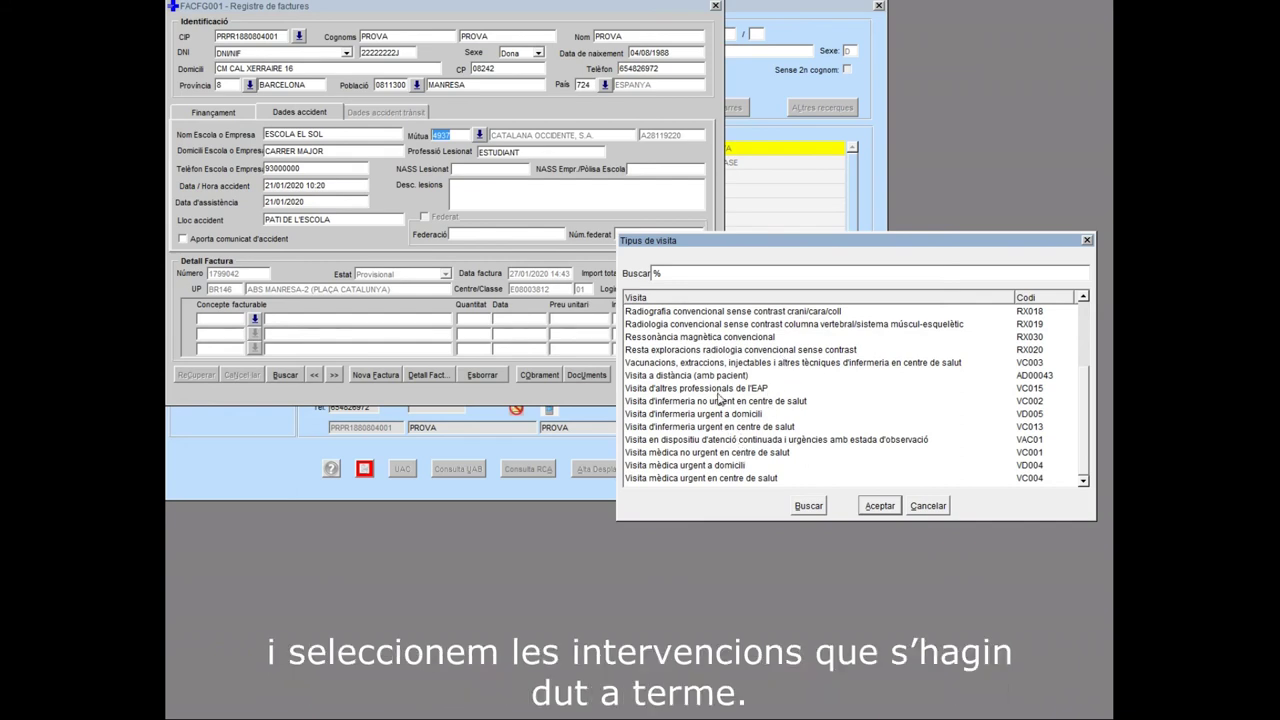
click(712, 478)
click(880, 506)
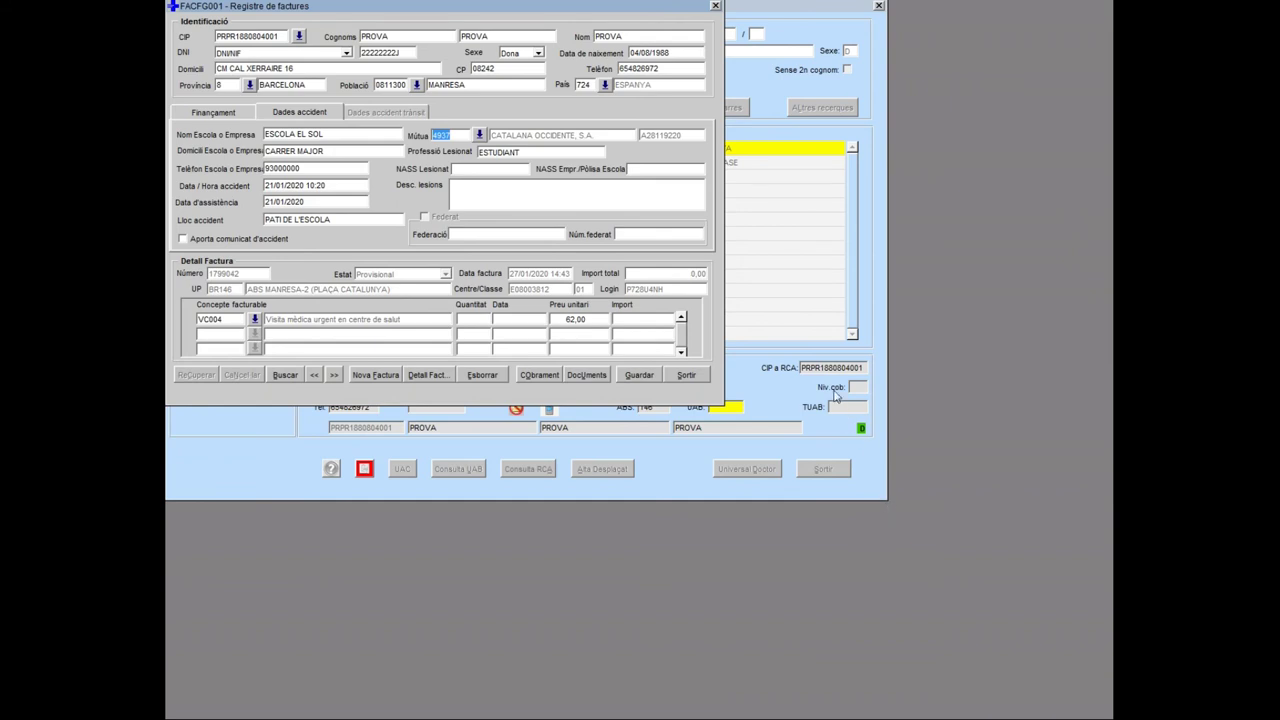
Set the quantity of the urgent medical visit line to 1 and its date to 21/01/20.
click(477, 320)
key(Tab)
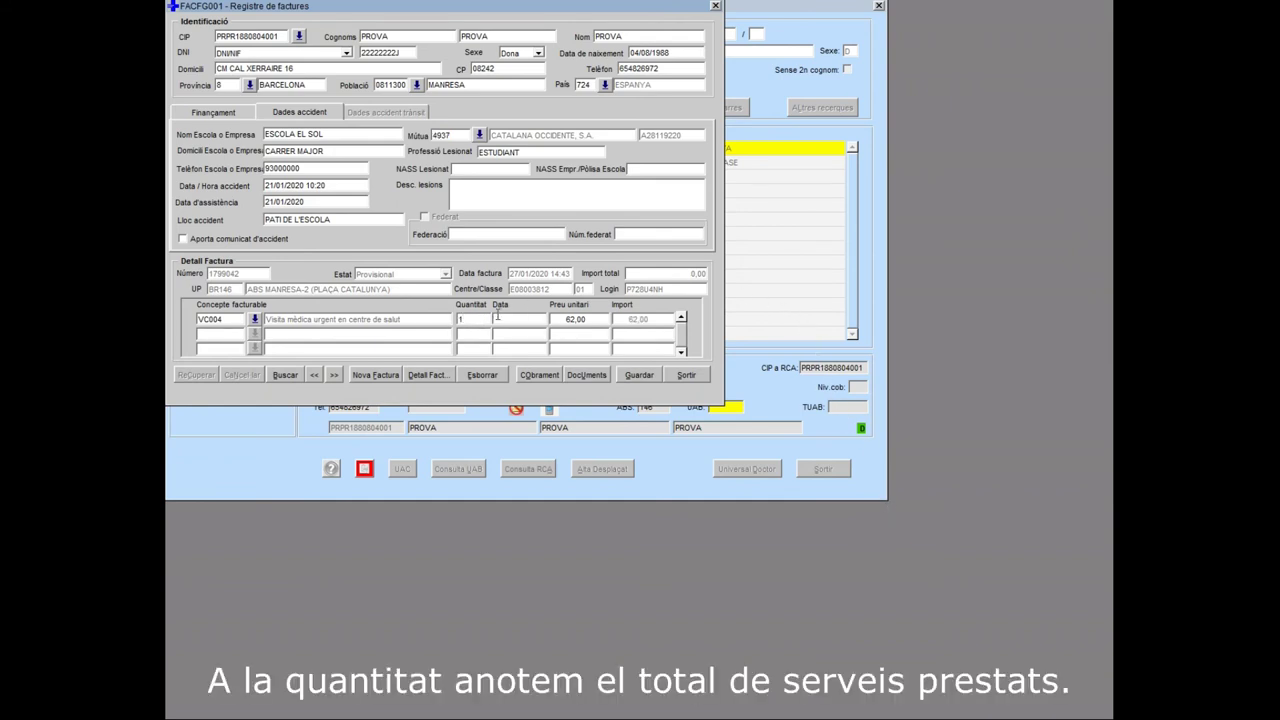
text(21/01/20)
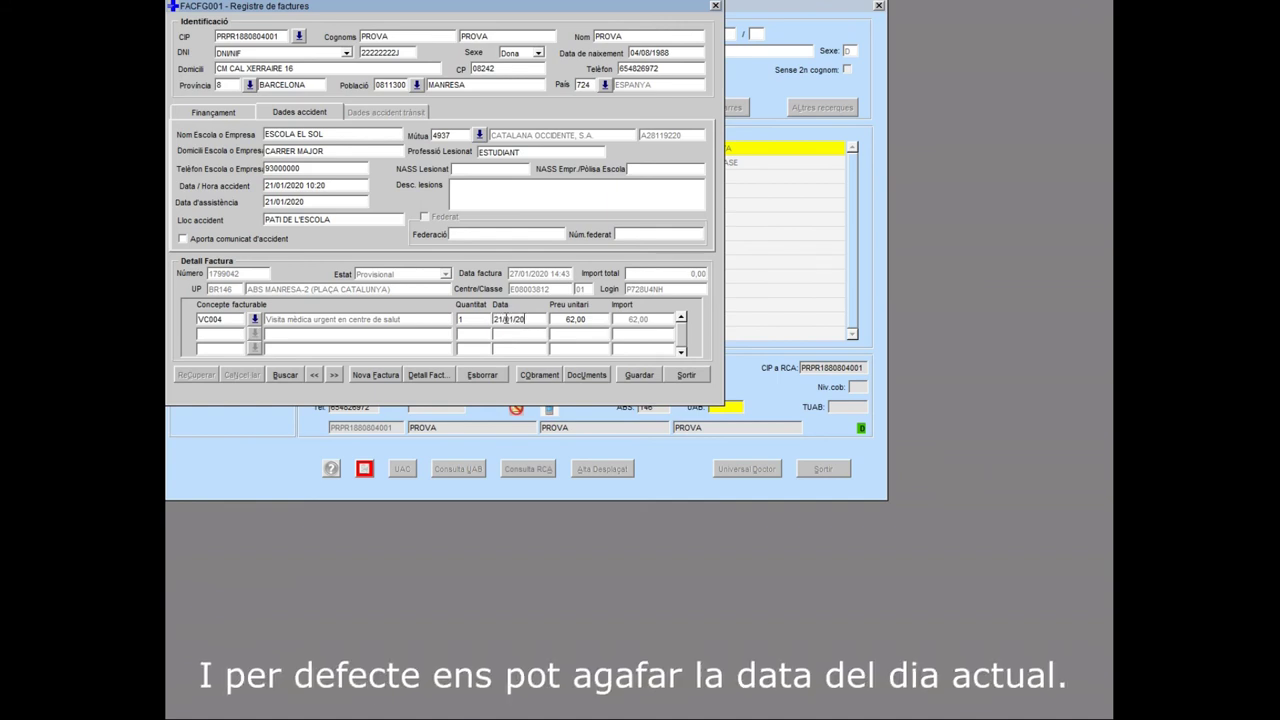
Confirm the urgent visit line's date and save the invoice, accepting its change from provisional to definitive.
key(Tab)
key(Tab)
key(Tab)
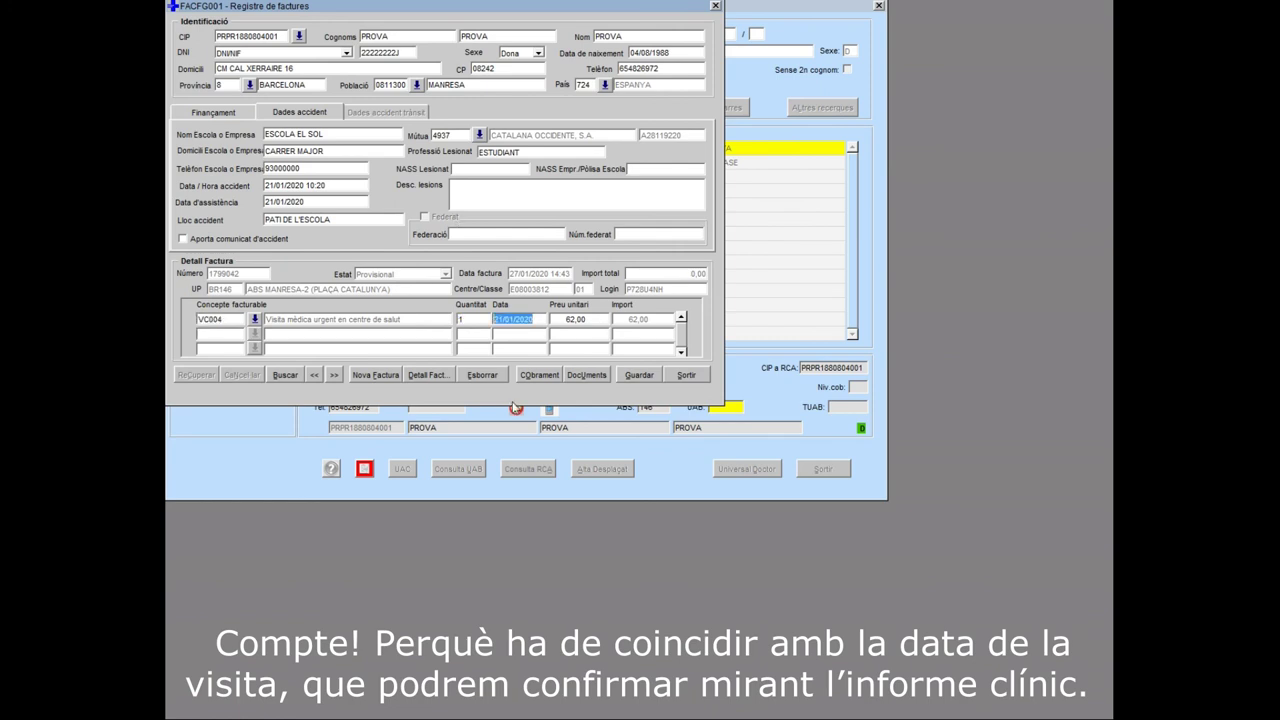
click(620, 370)
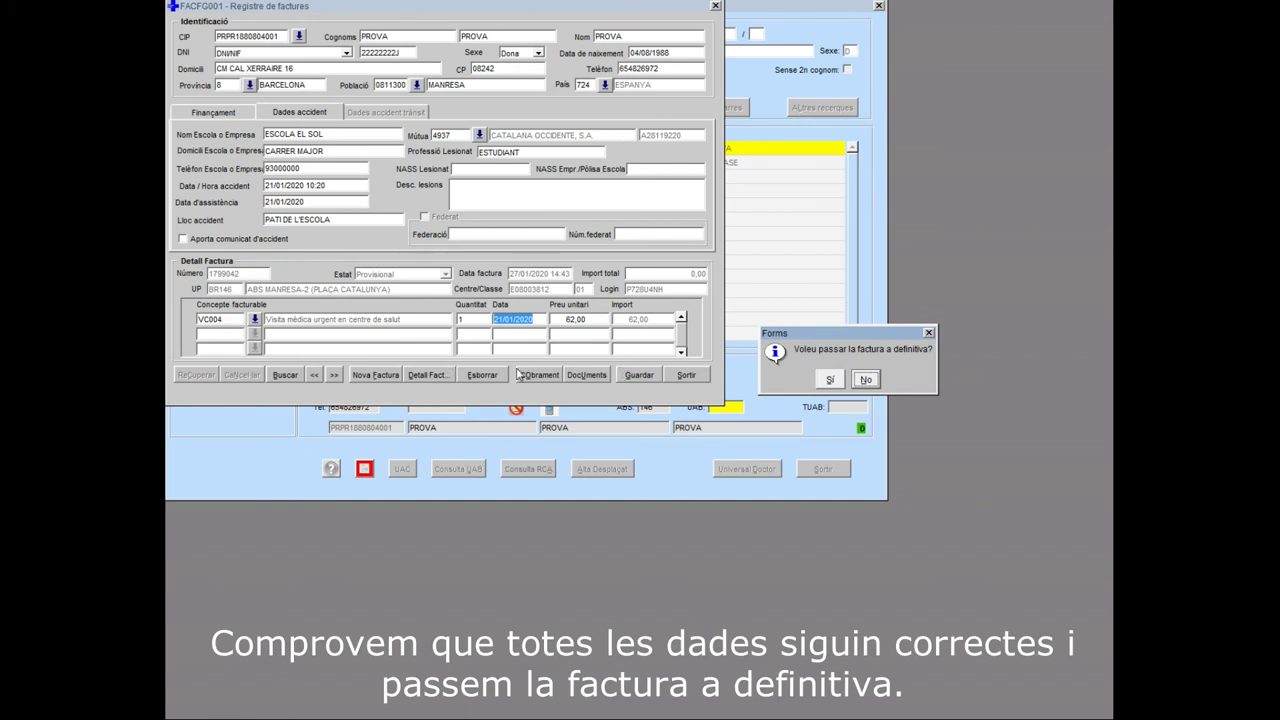
click(829, 380)
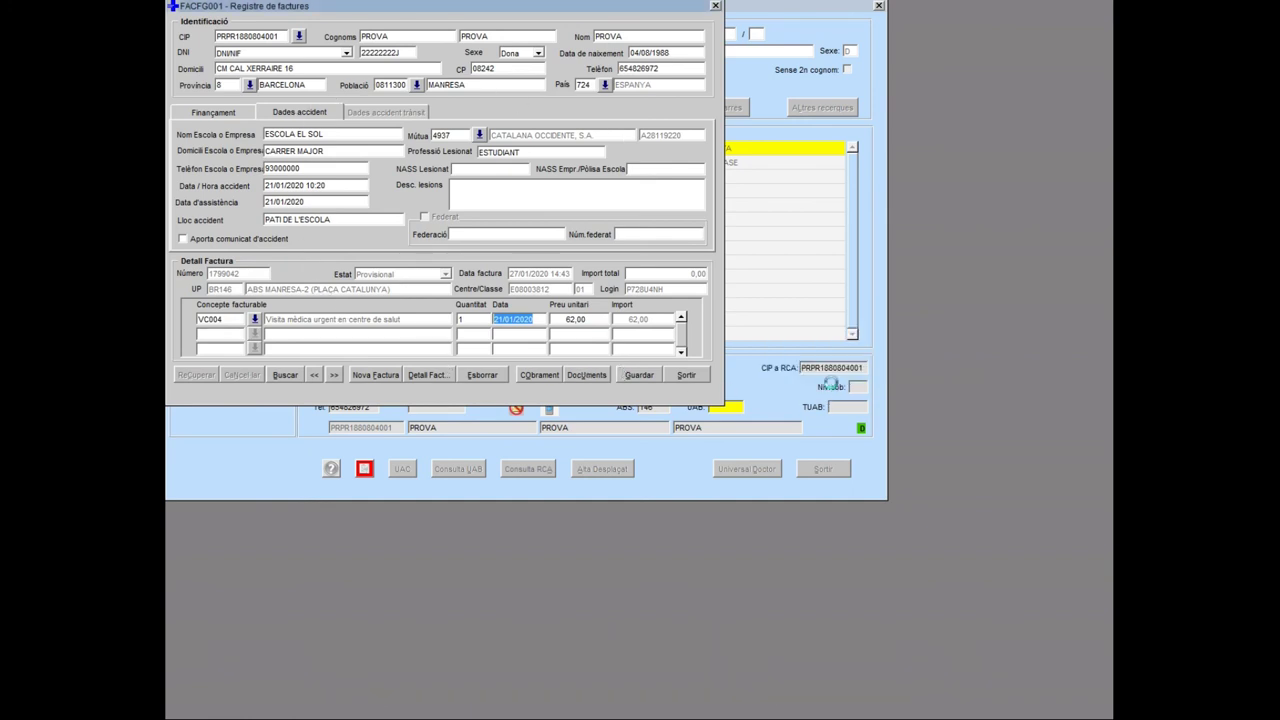
Select Impressió Factura and Dades Accident (Comunicat d'assistència) in turn among the invoice's documents, and close the document list and invoice register.
click(596, 381)
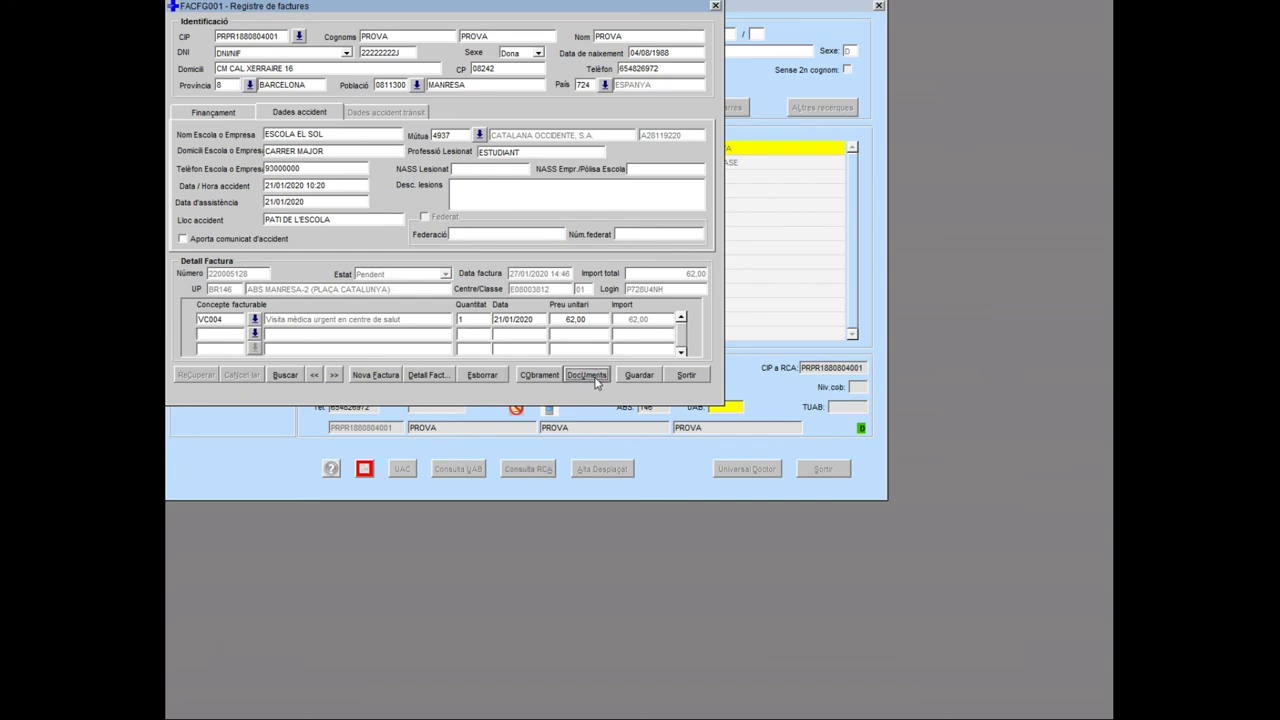
click(270, 132)
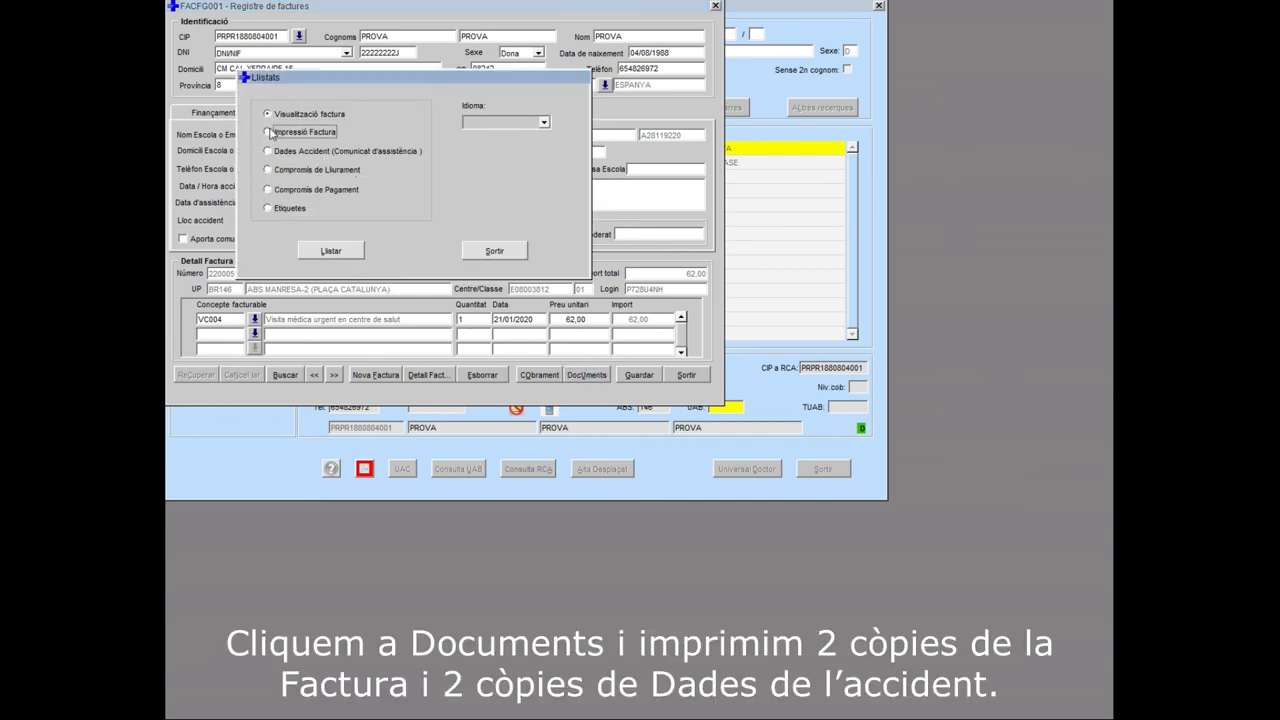
click(271, 152)
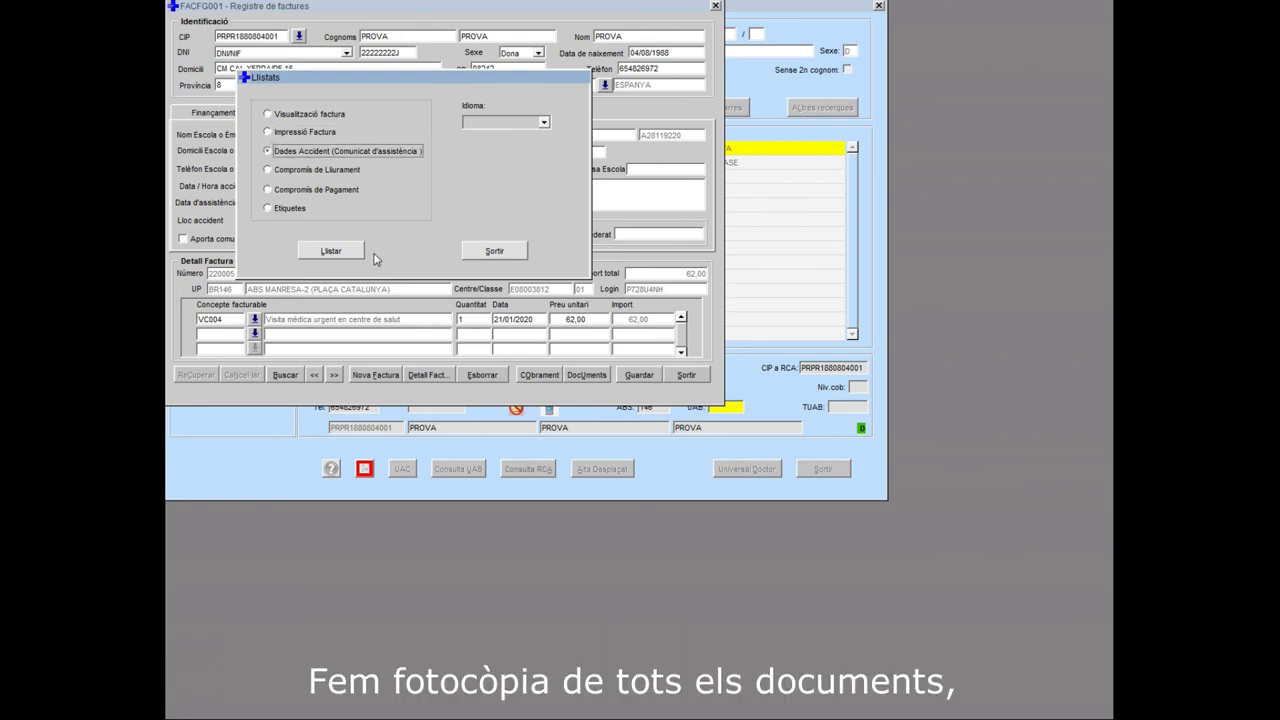
click(505, 255)
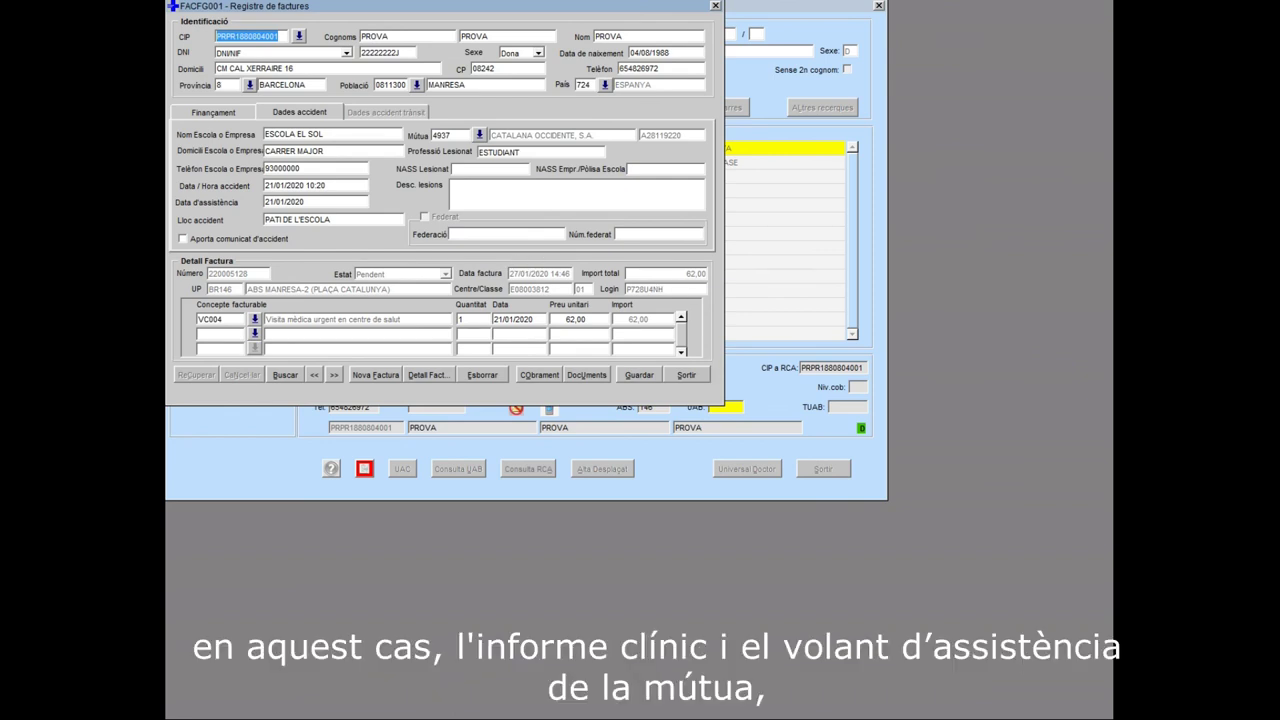
click(686, 374)
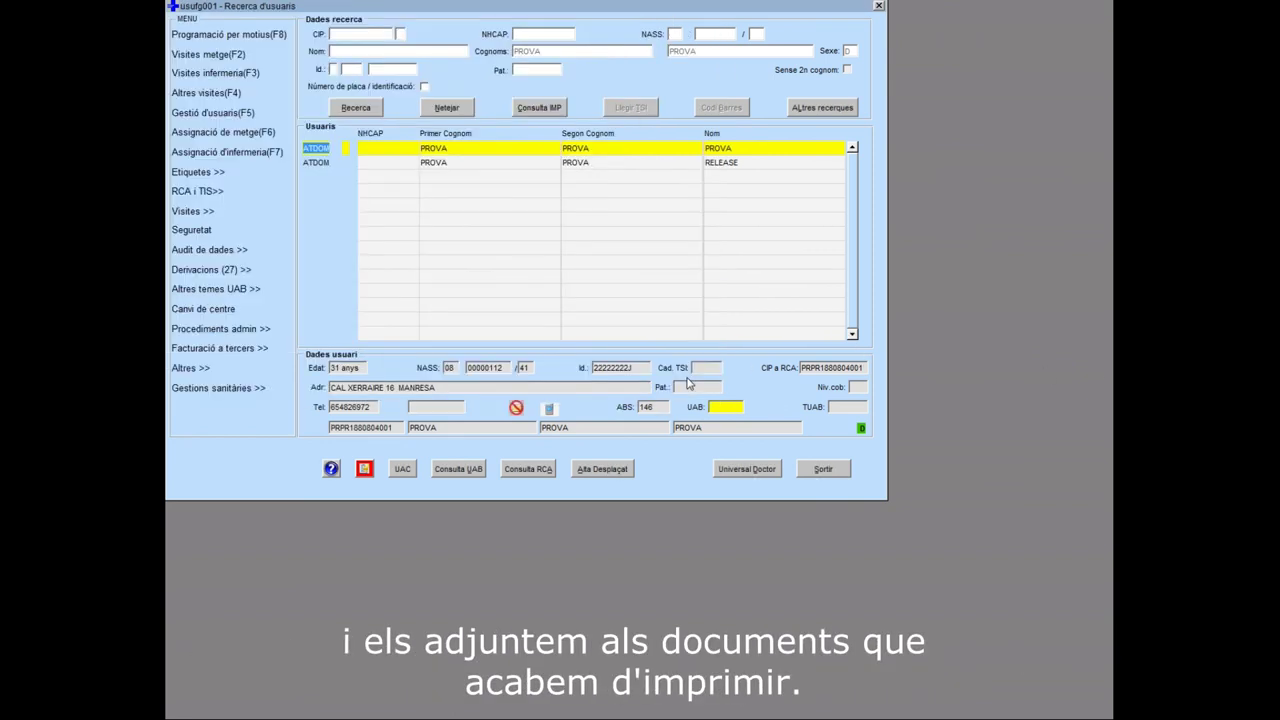